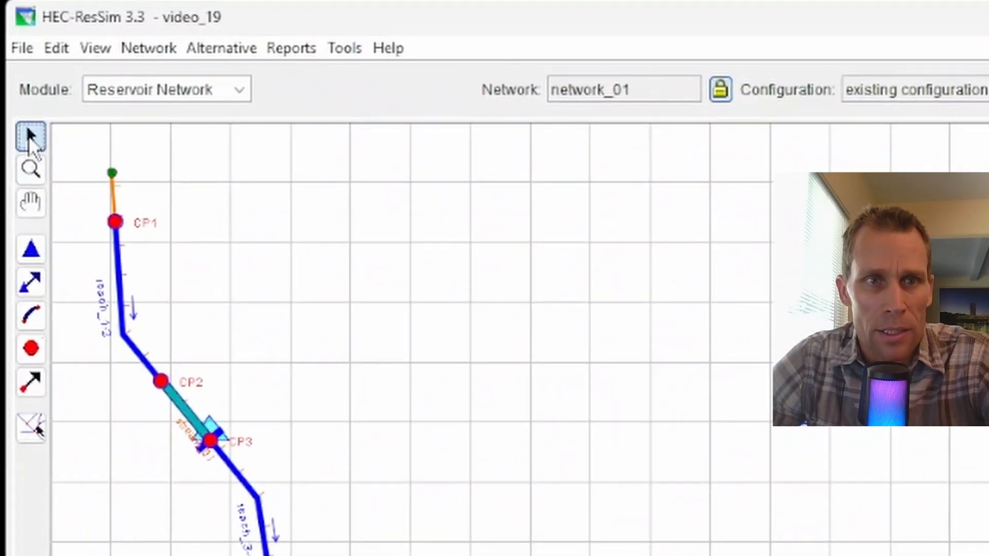
# Step: Open reservoir_01 on the network schematic for editing in the Reservoir Editor
pyautogui.click(32, 251)
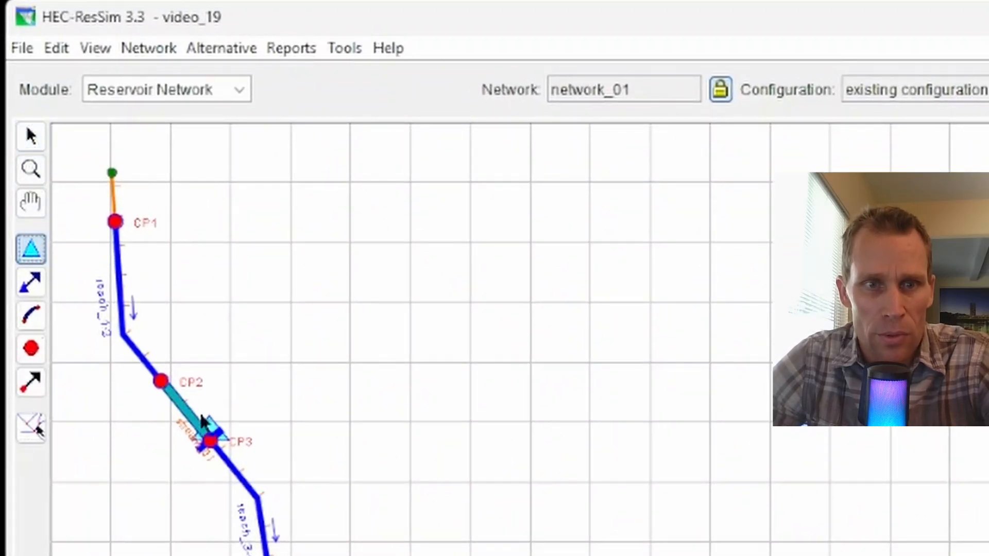
pyautogui.rightClick(213, 429)
pyautogui.click(311, 491)
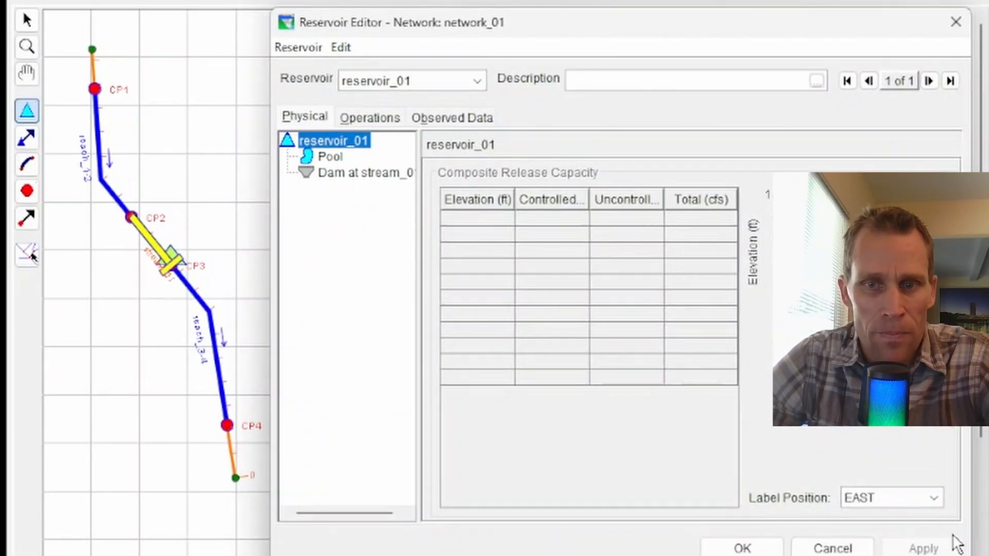
pyautogui.click(357, 82)
pyautogui.click(459, 128)
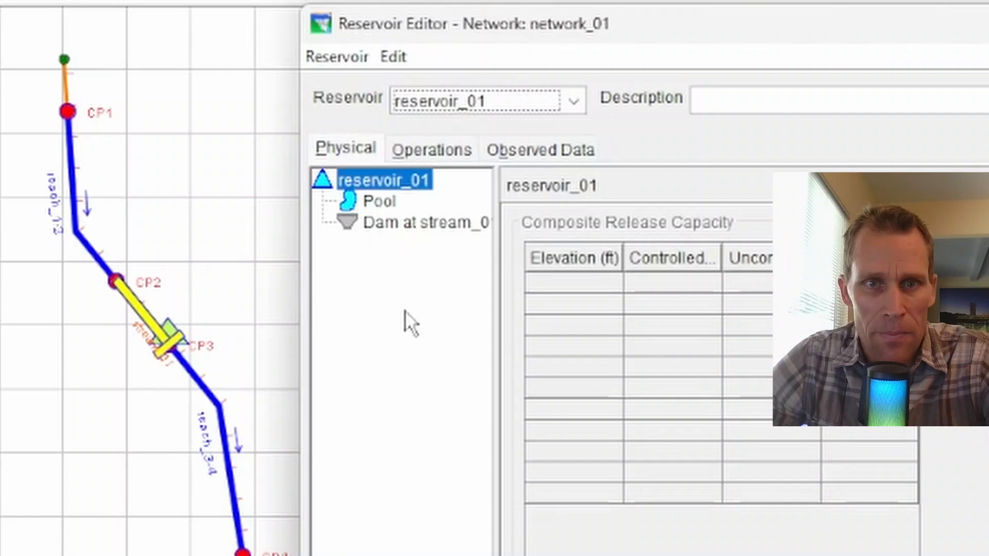
# Step: Rename the reservoir component "Dam at stream_01" to "Dam"
pyautogui.click(387, 226)
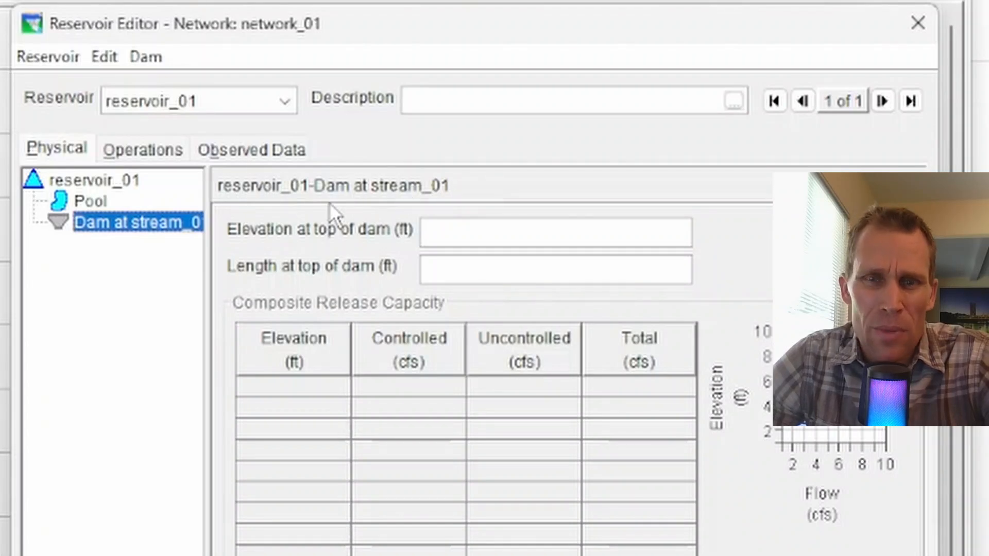
pyautogui.rightClick(133, 229)
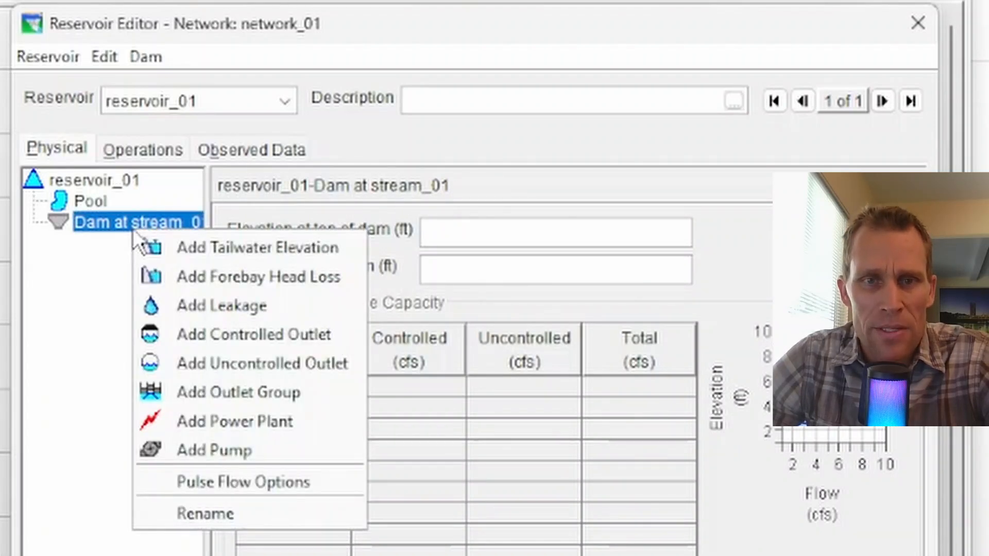
pyautogui.click(184, 515)
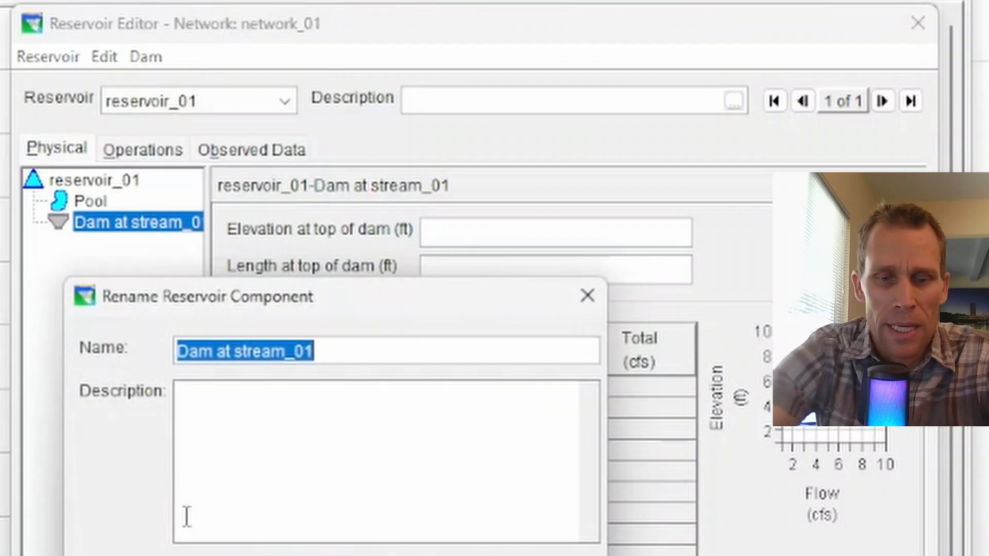
pyautogui.write('Dam')
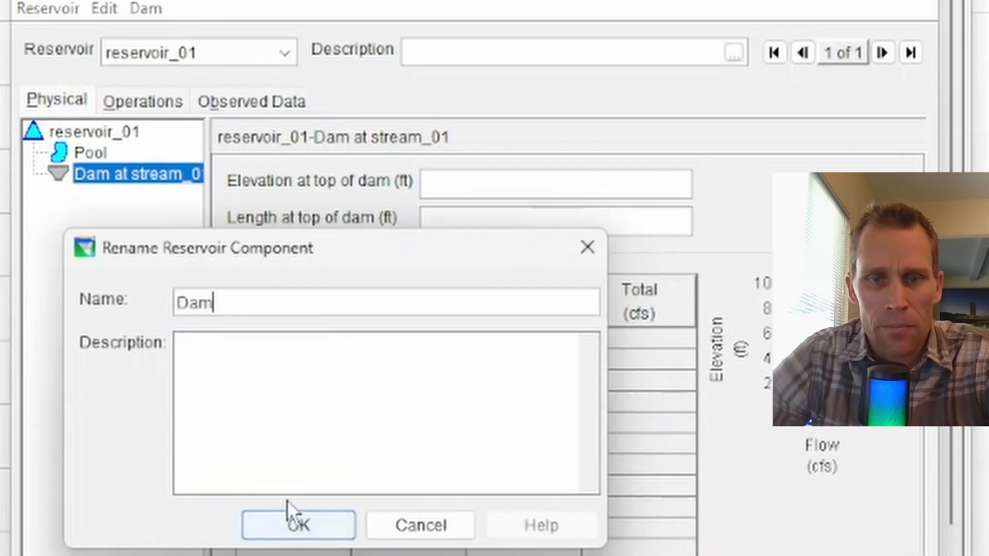
pyautogui.click(281, 525)
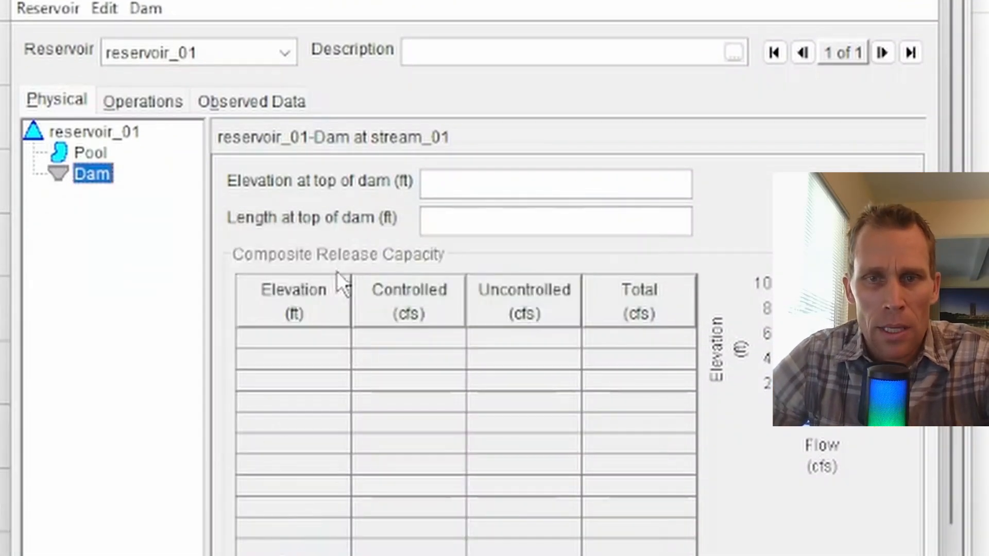
# Step: Set the dam's top elevation to 1514 ft and its length at the top to 2130 ft
pyautogui.click(86, 134)
pyautogui.click(97, 175)
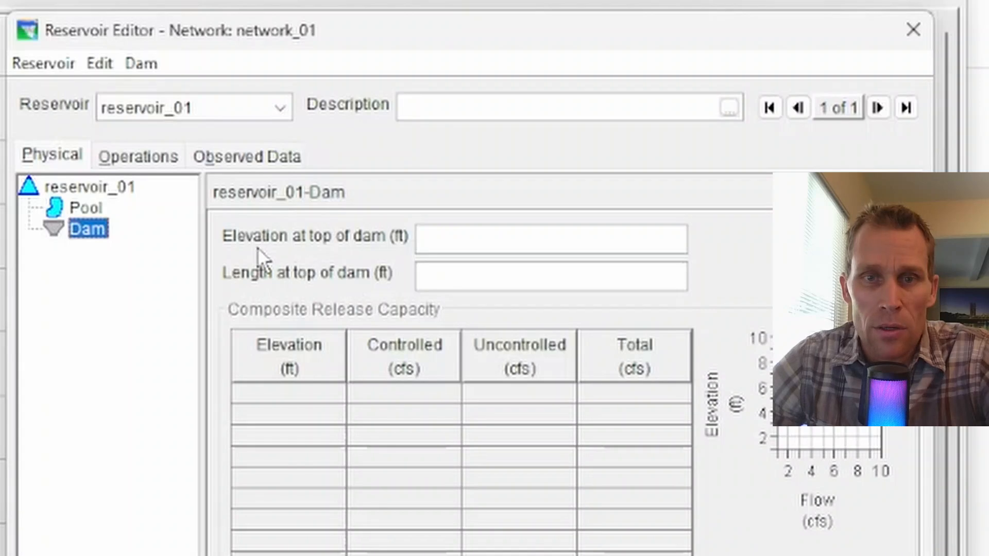
pyautogui.click(456, 236)
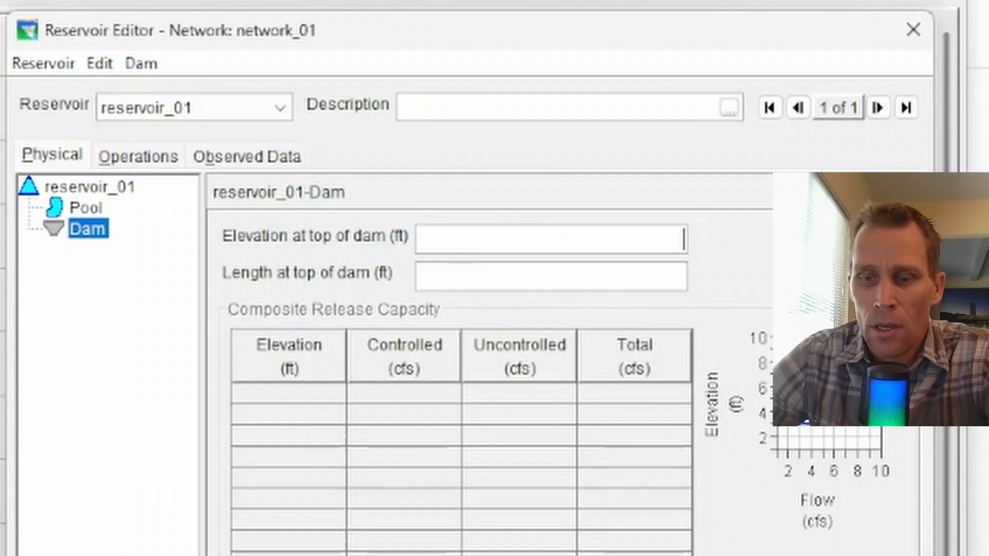
pyautogui.write('1514')
pyautogui.press('Tab')
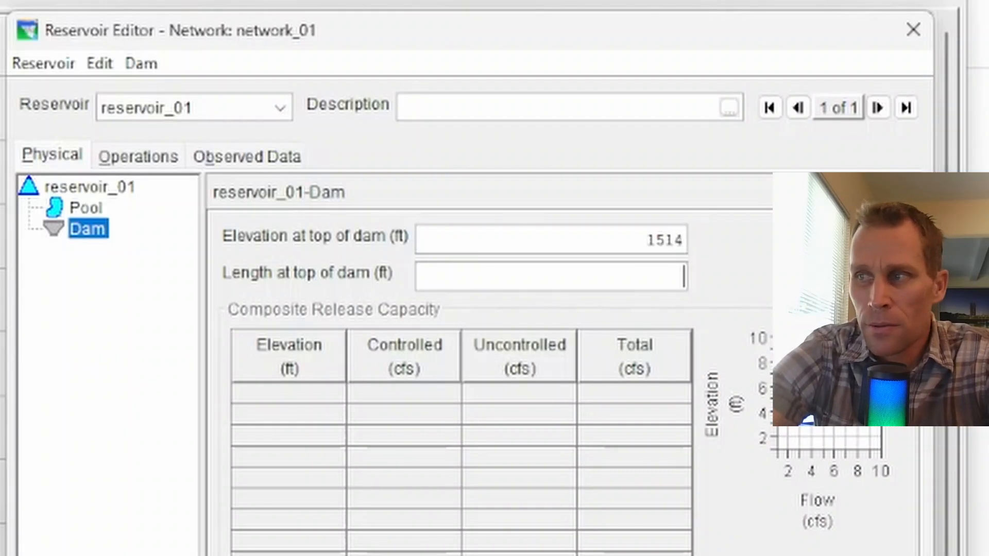
pyautogui.write('2130')
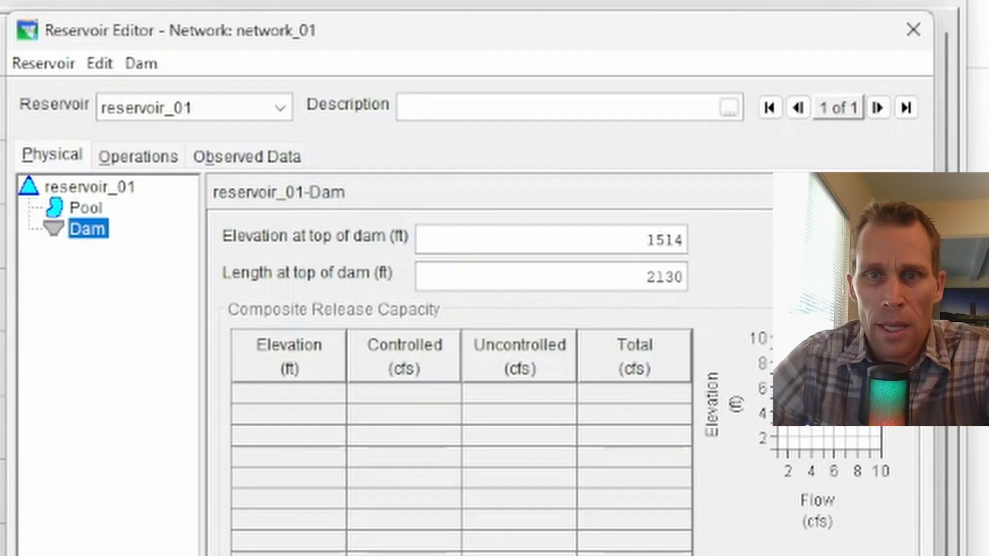
pyautogui.press('Tab')
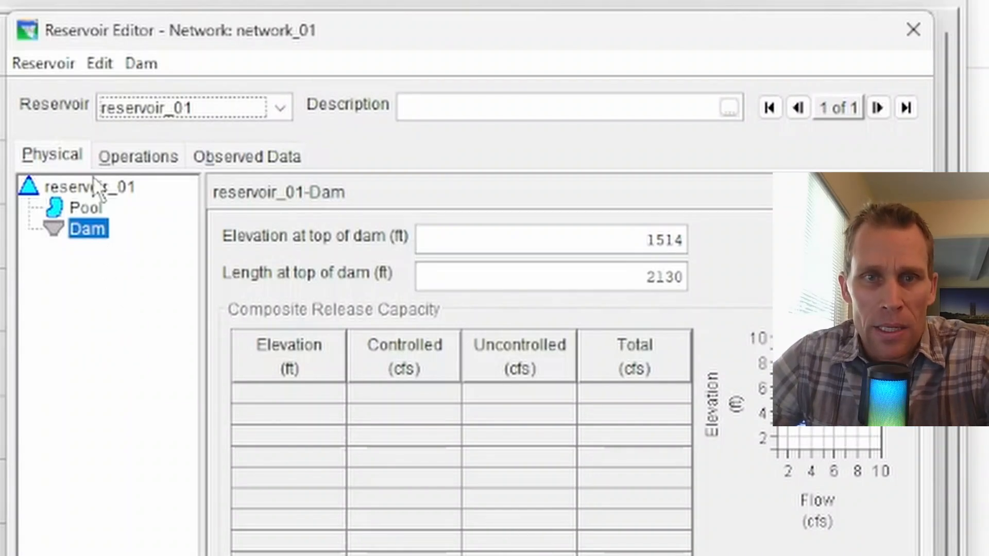
# Step: Add three controlled outlets to the dam and widen the component tree to fit their full names
pyautogui.click(141, 66)
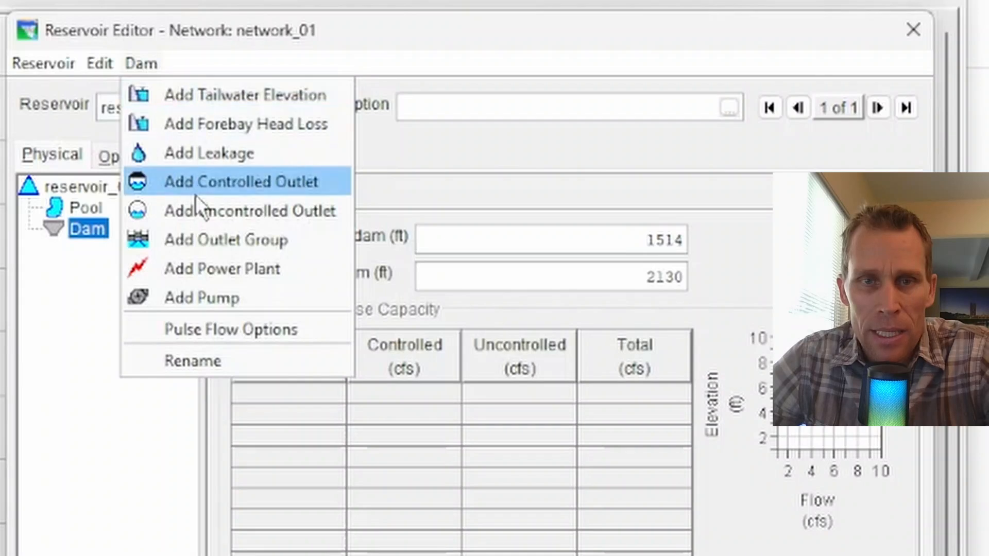
pyautogui.click(95, 232)
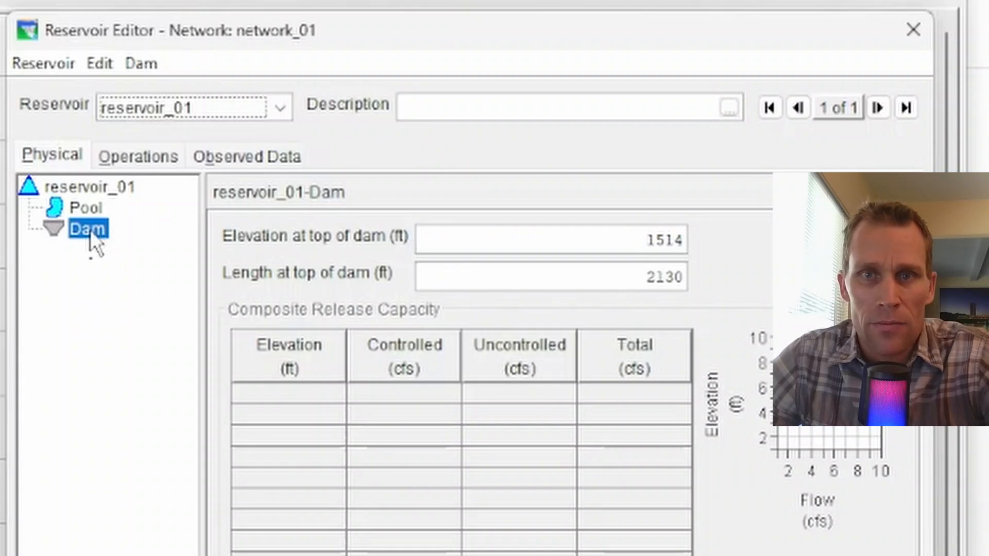
pyautogui.rightClick(91, 230)
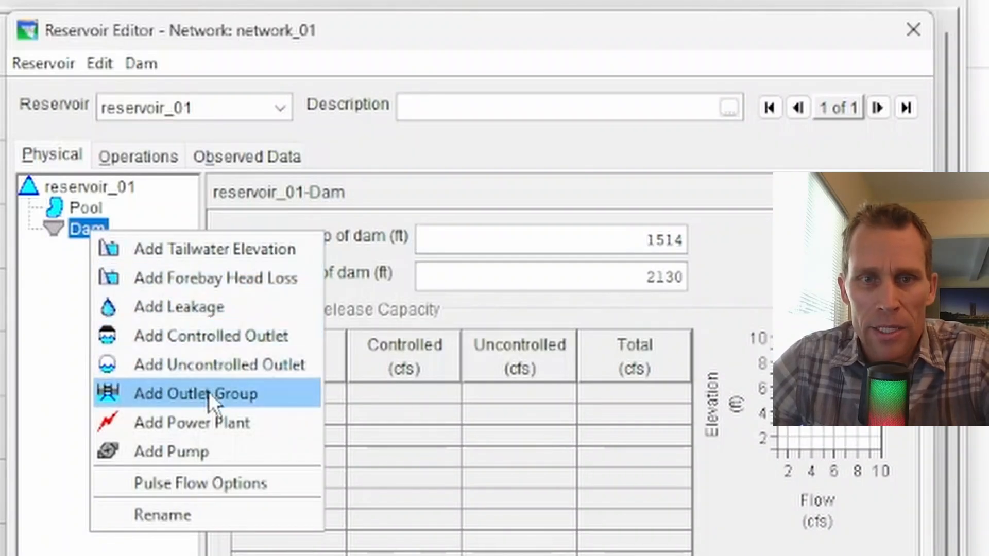
pyautogui.click(198, 336)
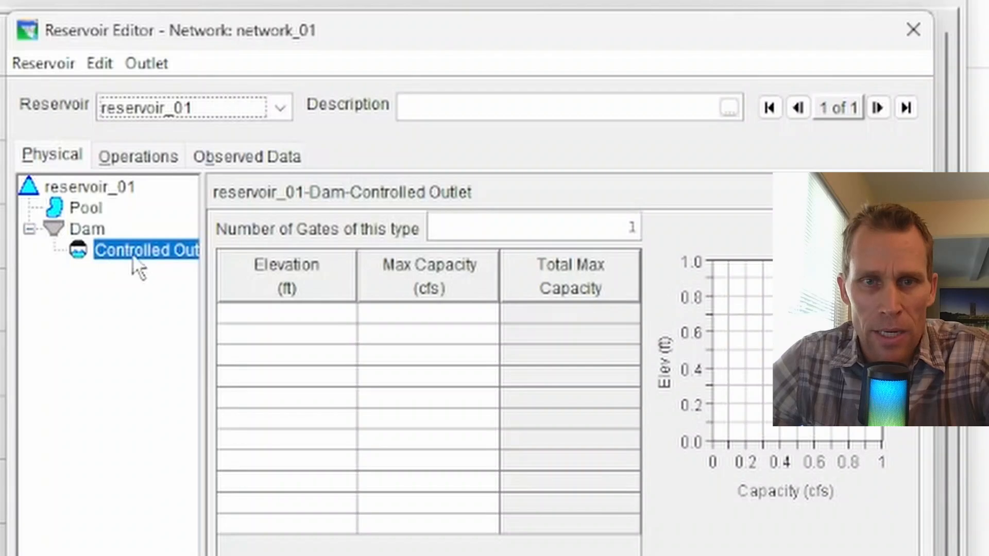
pyautogui.moveTo(202, 285); pyautogui.dragTo(240, 285)
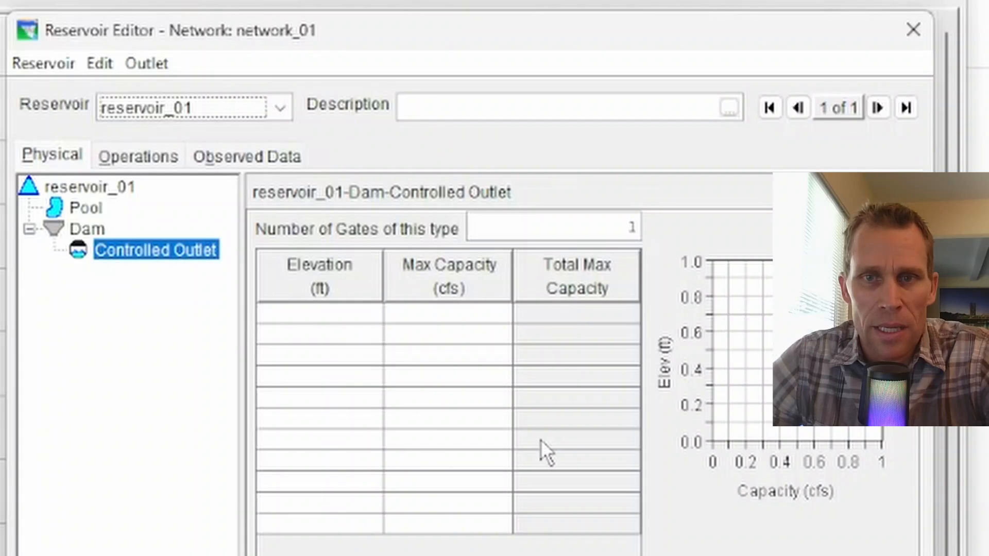
pyautogui.rightClick(95, 234)
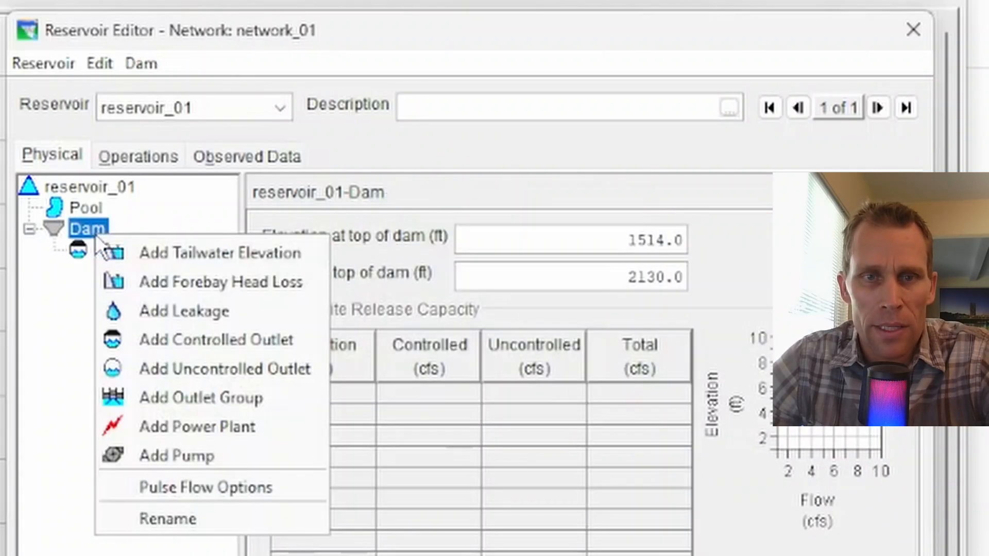
pyautogui.click(157, 335)
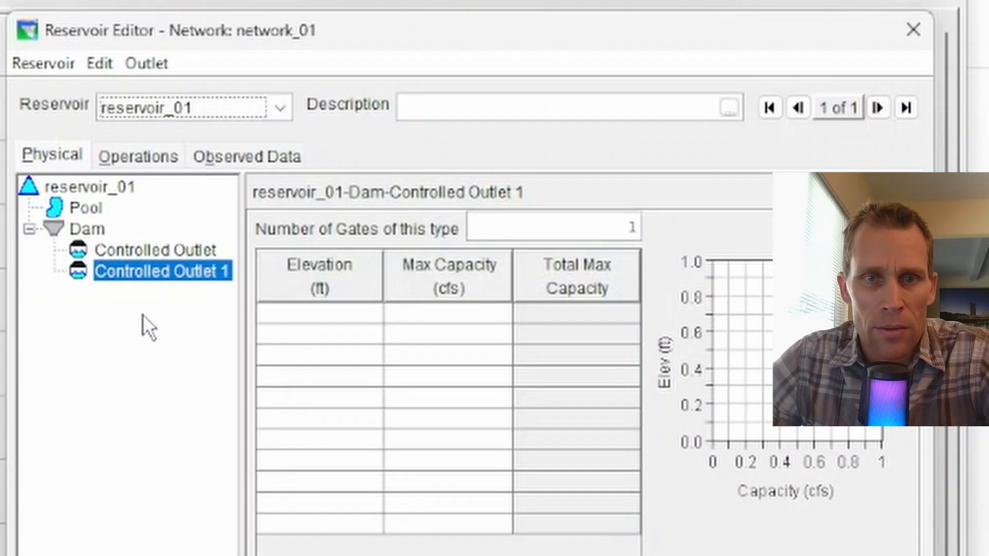
pyautogui.rightClick(88, 227)
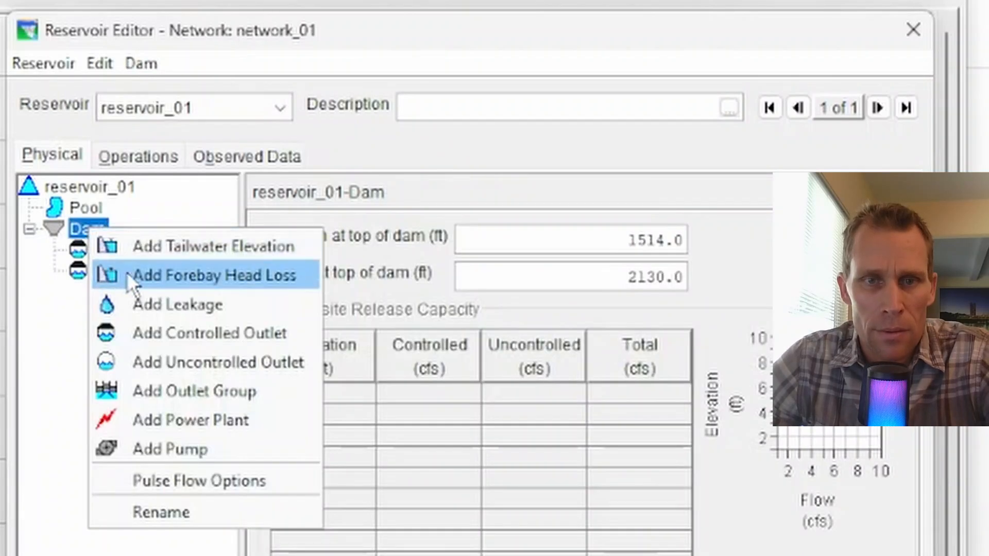
pyautogui.click(162, 332)
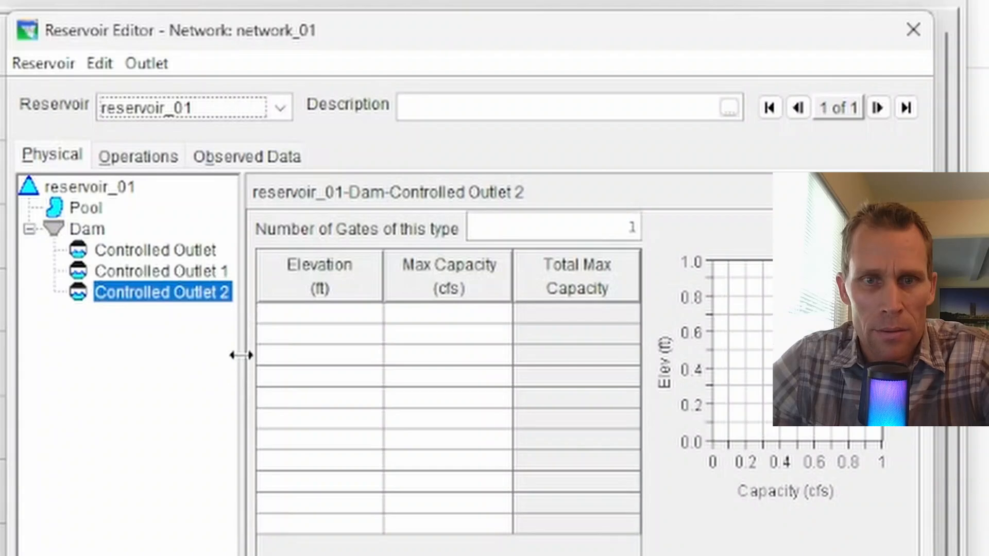
pyautogui.moveTo(240, 354); pyautogui.dragTo(256, 359)
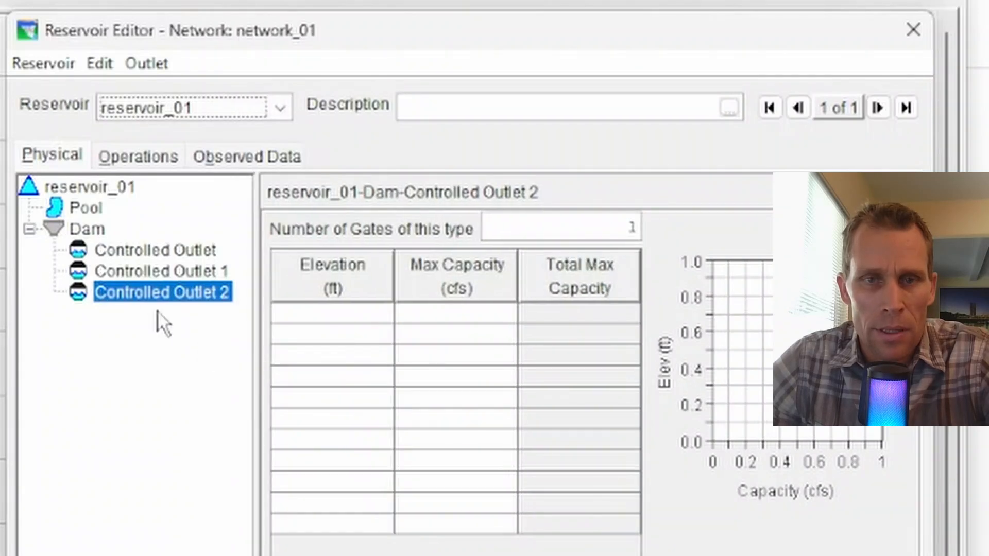
# Step: Rename the first controlled outlet of the dam to "Gate1"
pyautogui.rightClick(147, 255)
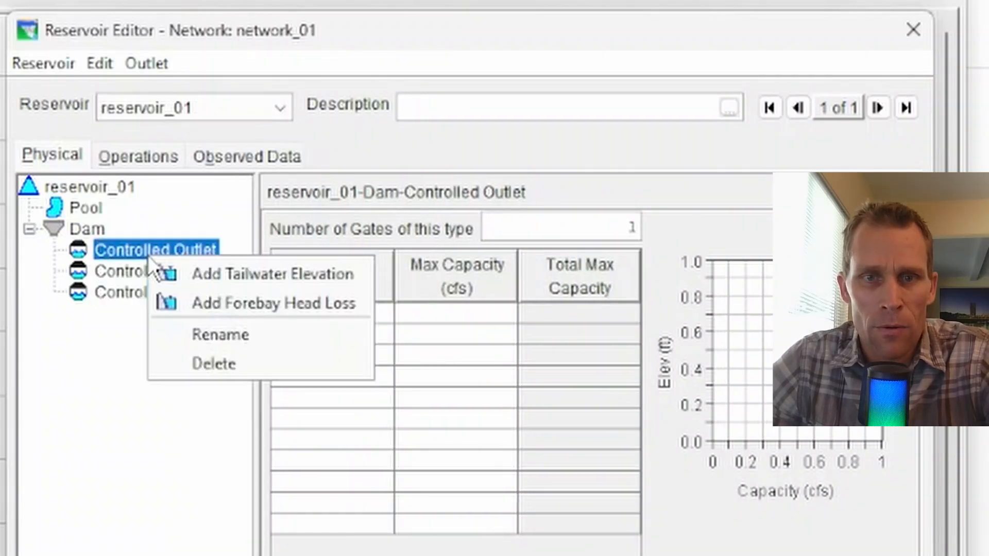
pyautogui.click(200, 335)
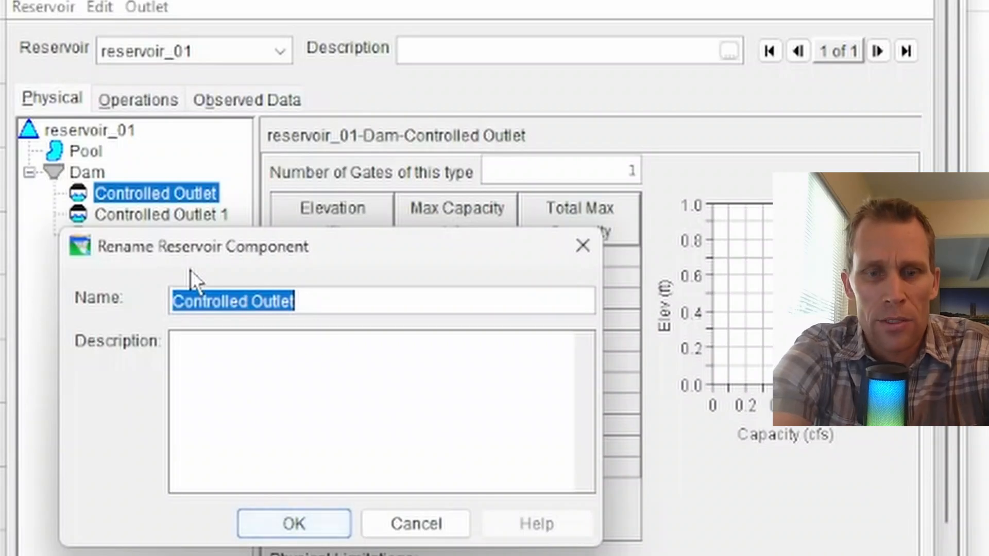
pyautogui.write('Gate')
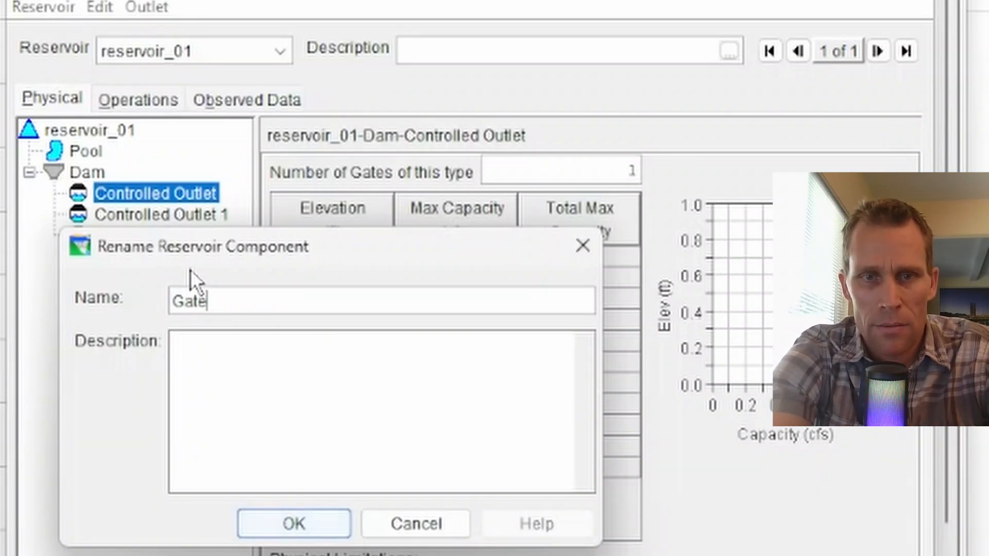
pyautogui.write(' 1')
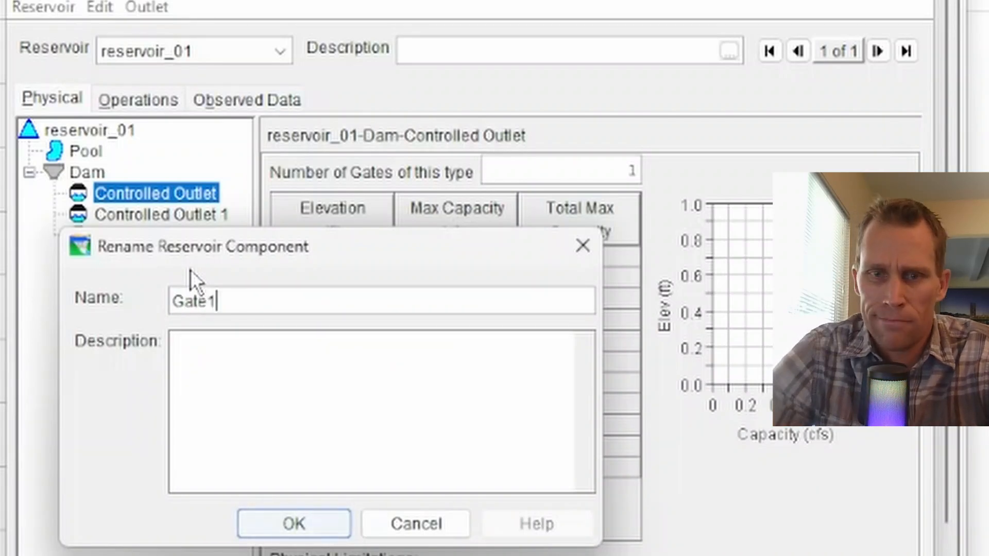
pyautogui.click(293, 523)
# Step: Rename the dam's second outlet, Controlled Outlet 1, to "Gate2"
pyautogui.rightClick(129, 225)
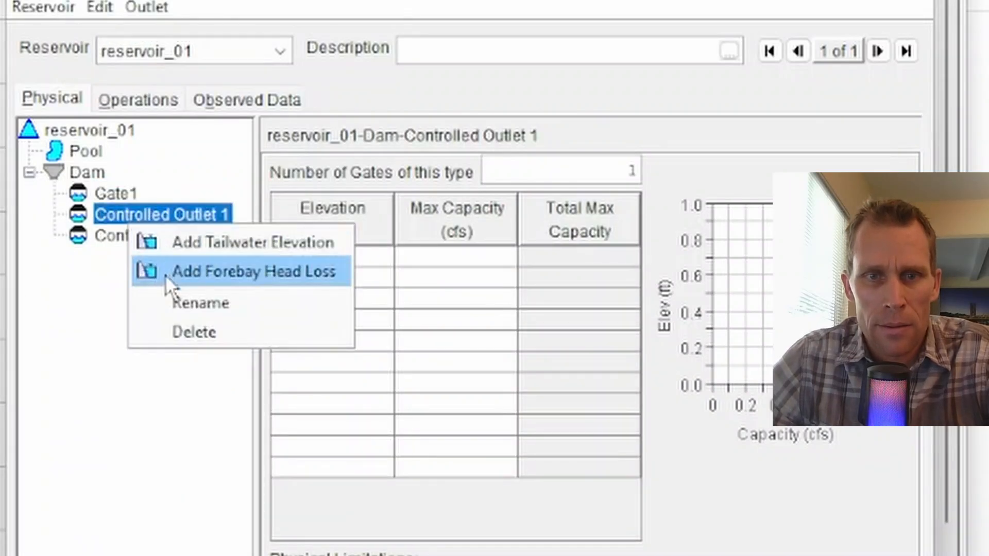
pyautogui.click(200, 303)
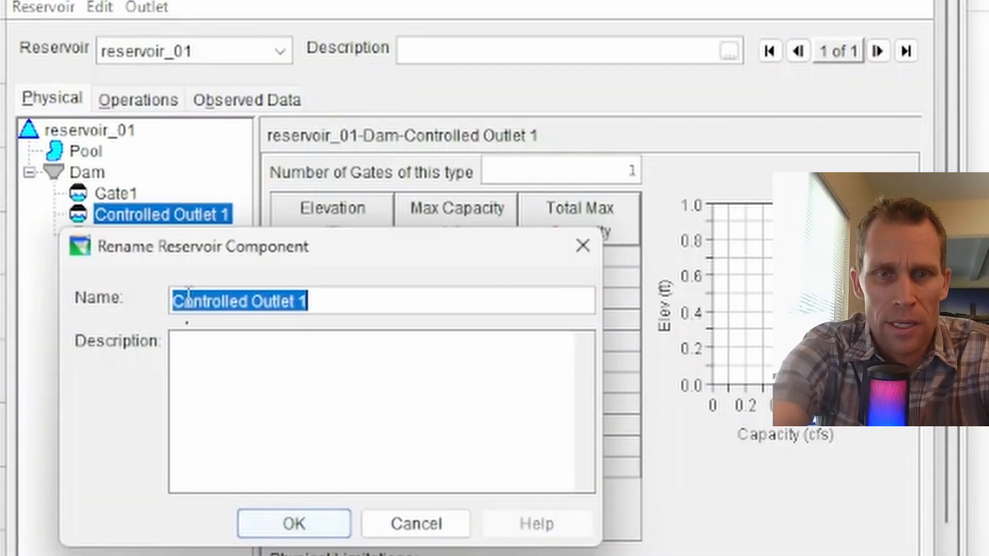
pyautogui.write('Gate2')
pyautogui.press('Return')
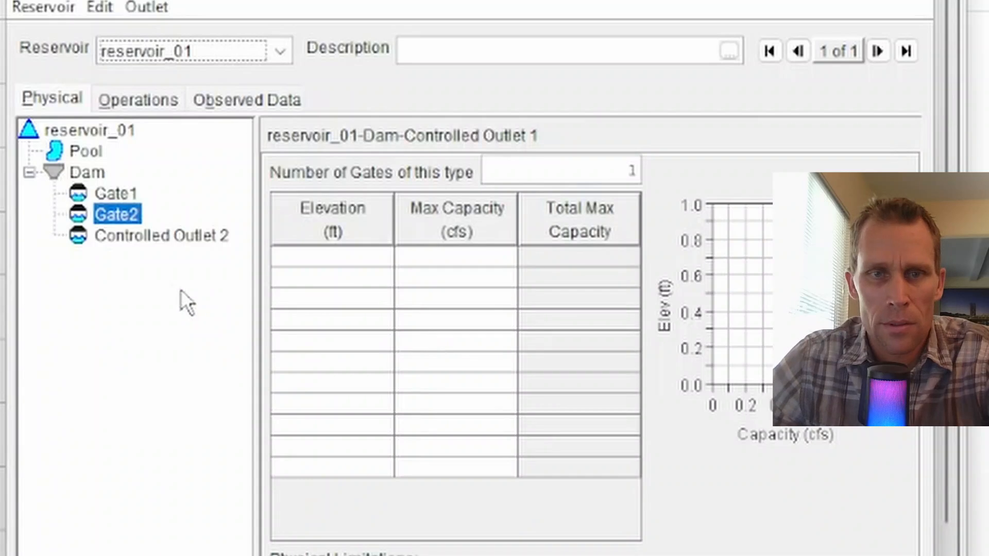
# Step: Rename the dam's third outlet, Controlled Outlet 2, to "Gate3"
pyautogui.rightClick(151, 234)
pyautogui.click(189, 319)
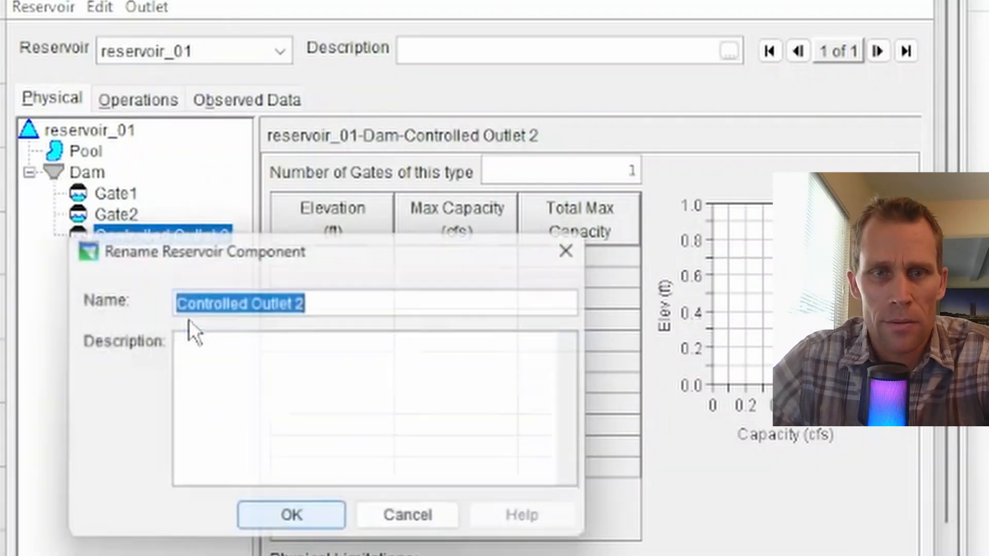
pyautogui.write('Gate')
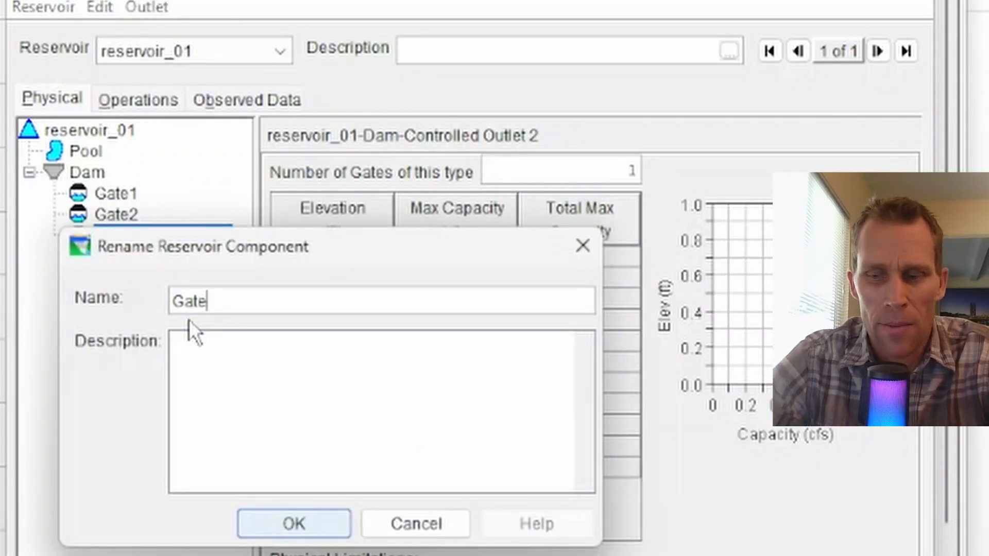
pyautogui.write('3')
pyautogui.press('Return')
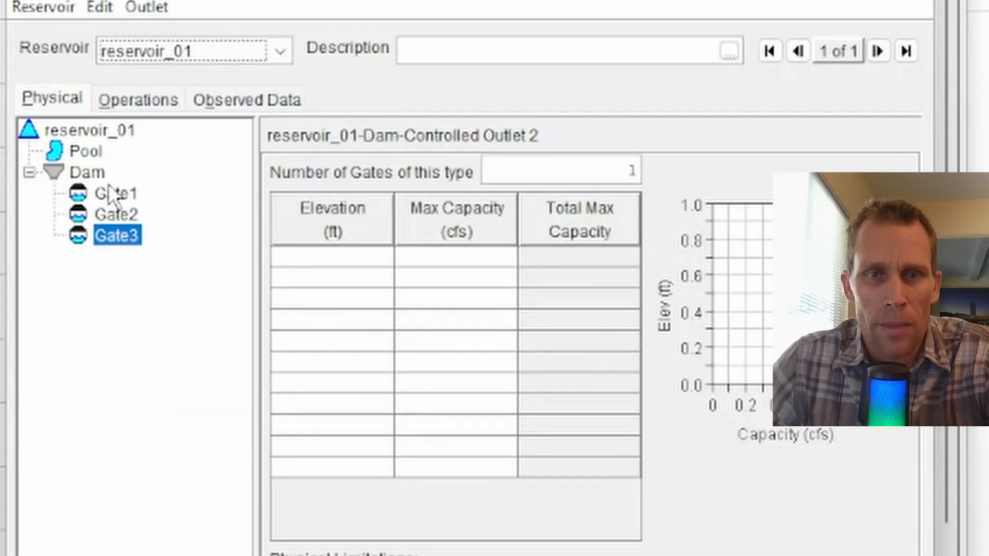
pyautogui.rightClick(91, 175)
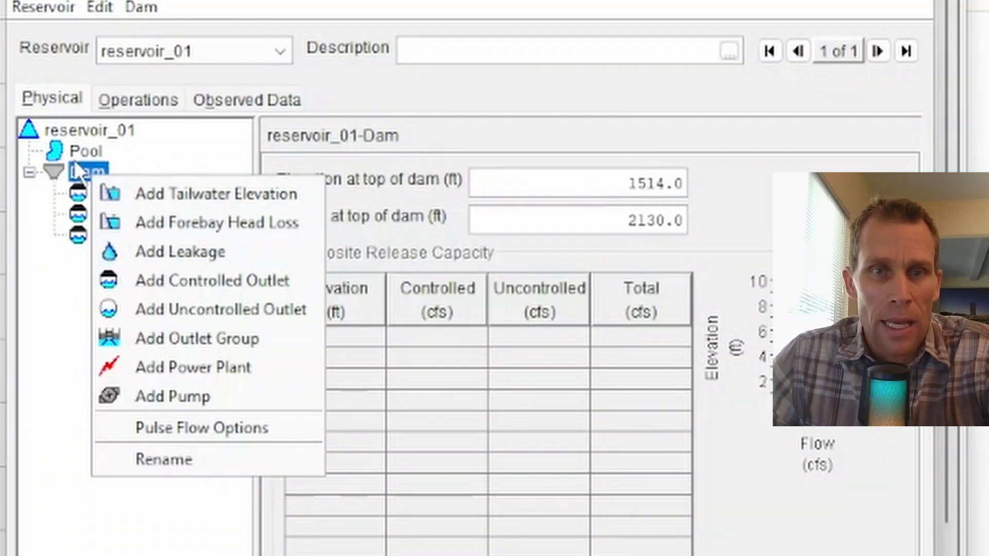
pyautogui.click(62, 294)
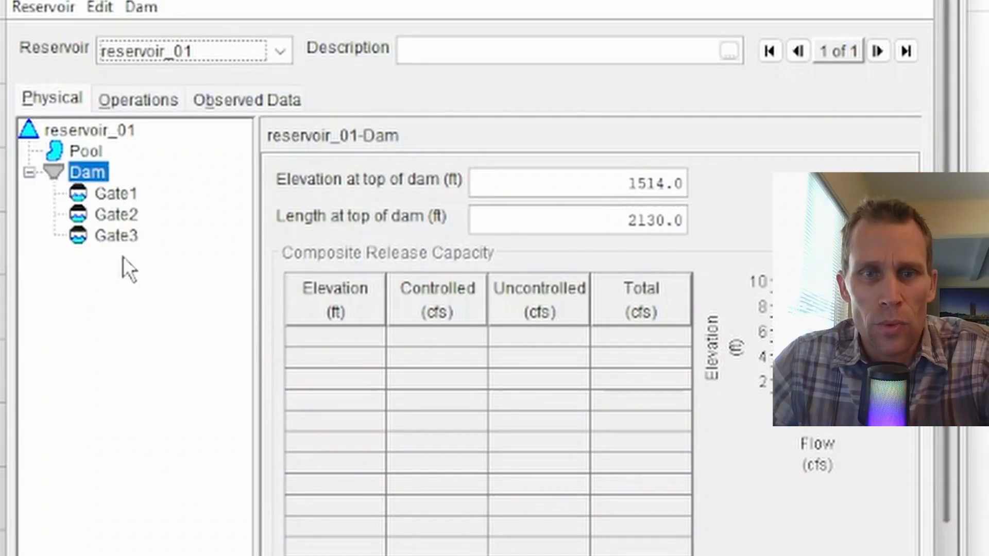
# Step: Delete the controlled outlet Gate3 from the dam
pyautogui.rightClick(106, 238)
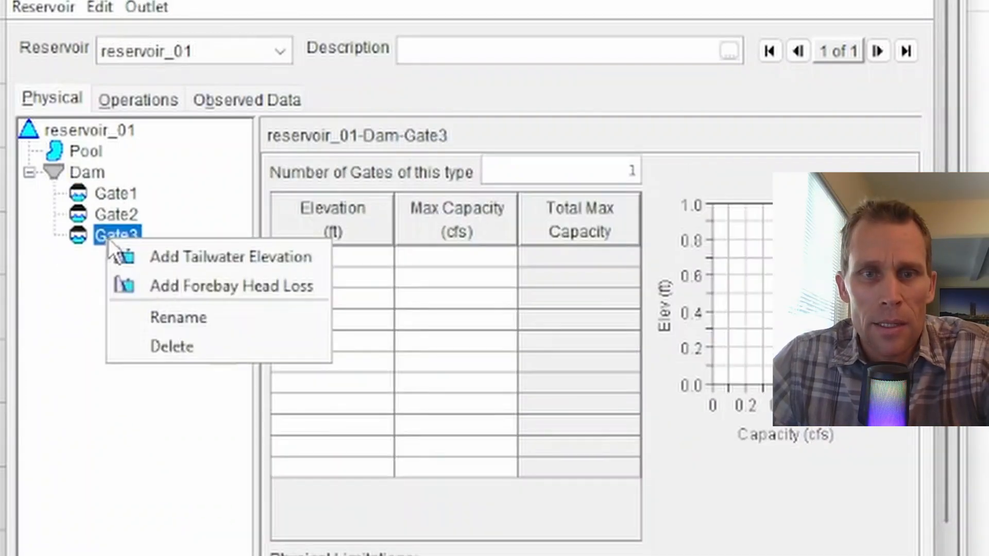
pyautogui.click(165, 348)
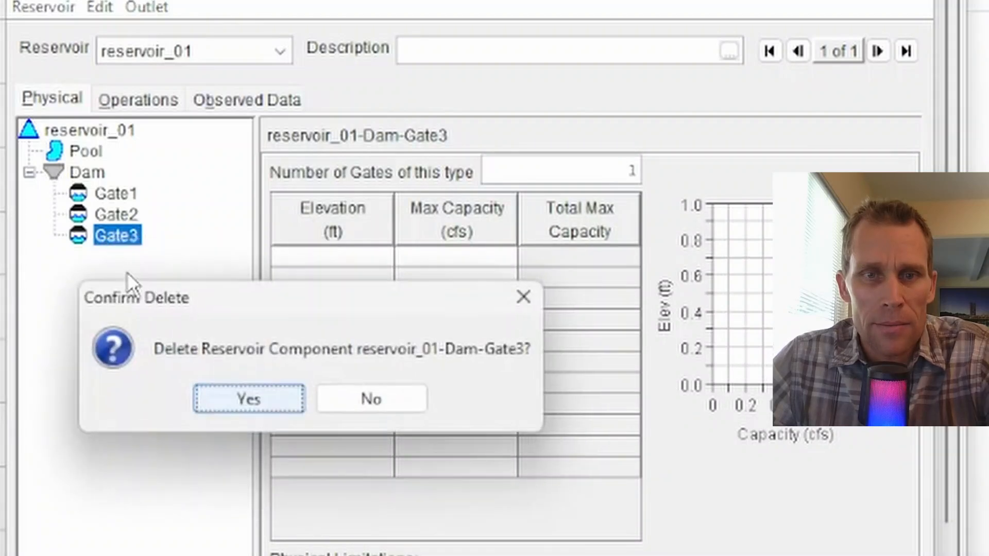
pyautogui.click(259, 406)
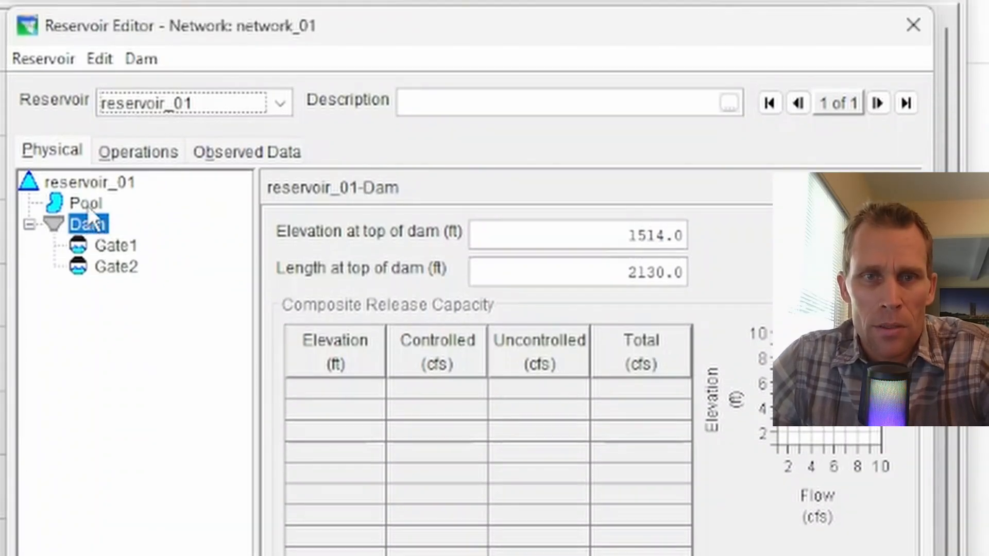
# Step: Add an evaporation component and a seepage component to the reservoir pool
pyautogui.rightClick(87, 205)
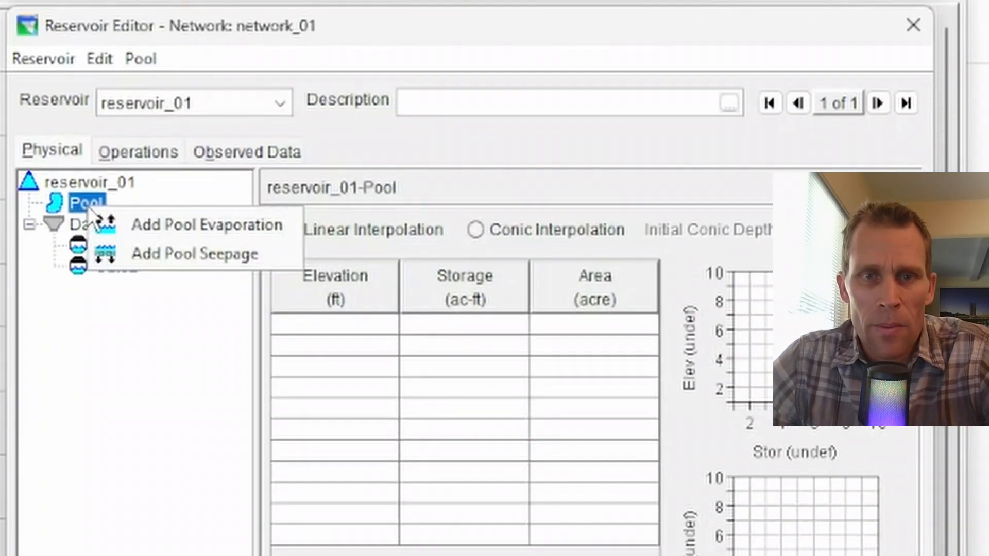
pyautogui.click(171, 224)
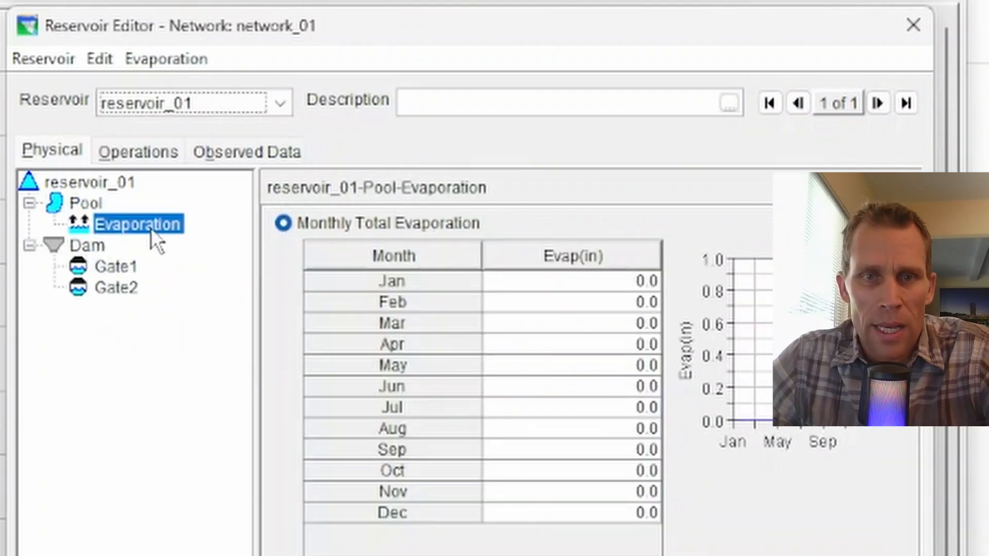
pyautogui.rightClick(100, 203)
pyautogui.click(169, 251)
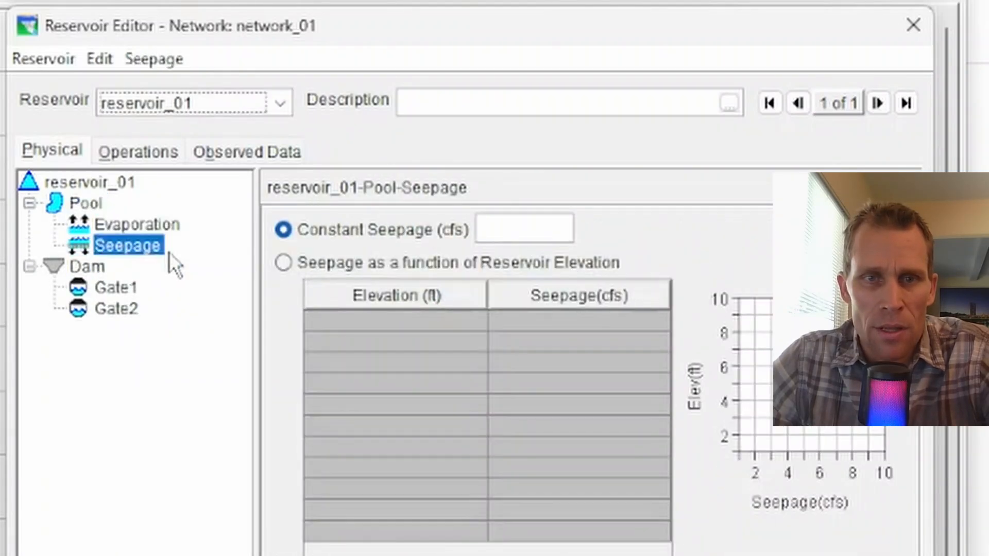
# Step: Add a leakage component to the dam
pyautogui.click(94, 270)
pyautogui.rightClick(94, 269)
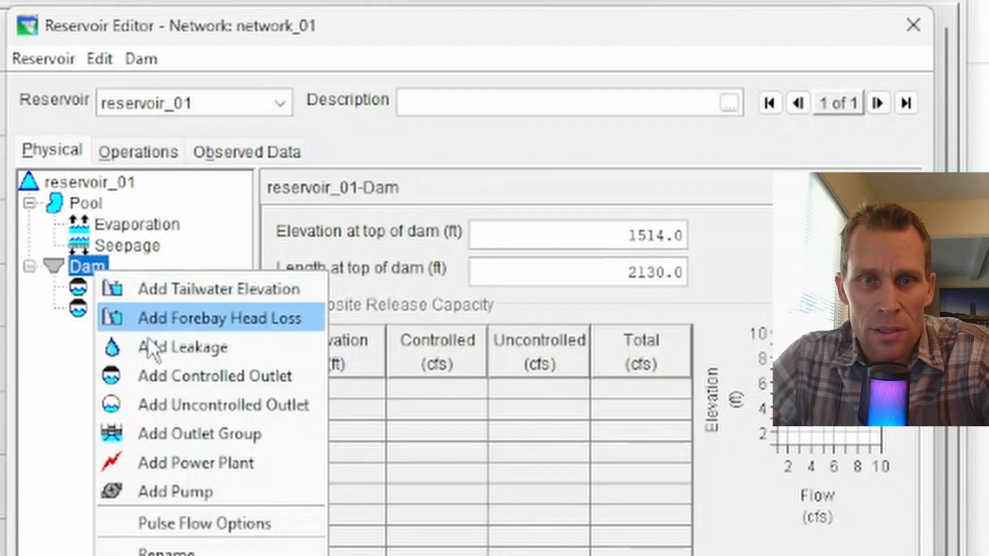
pyautogui.click(194, 348)
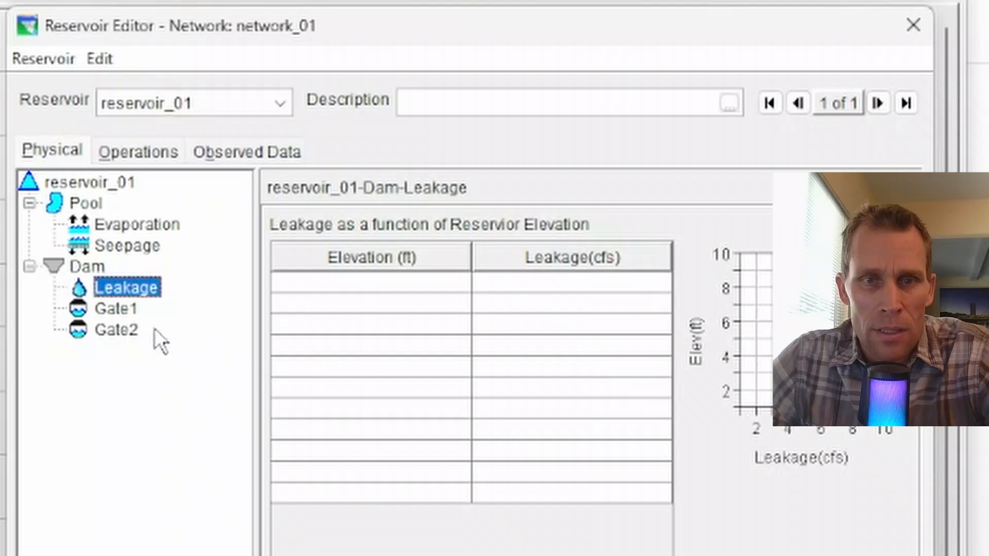
pyautogui.rightClick(126, 288)
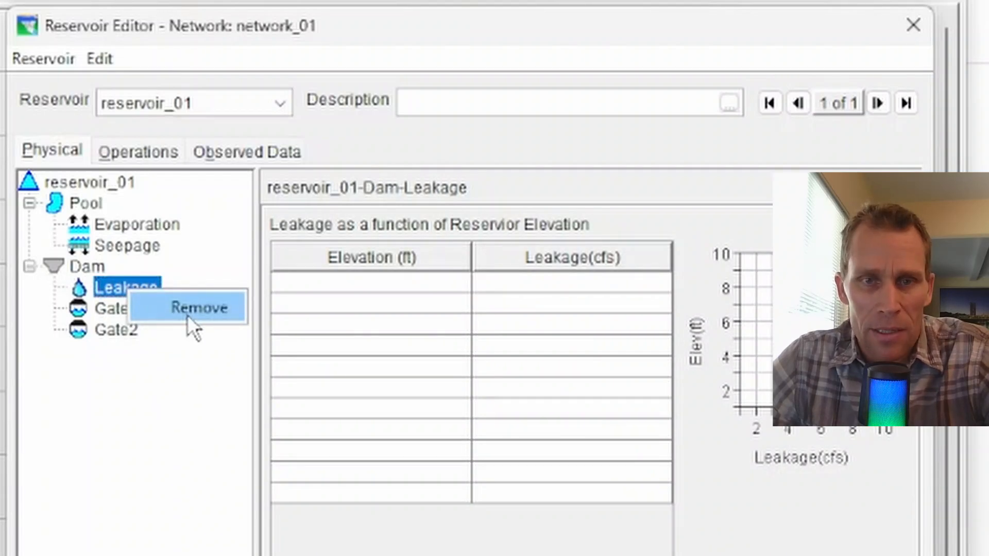
pyautogui.click(150, 434)
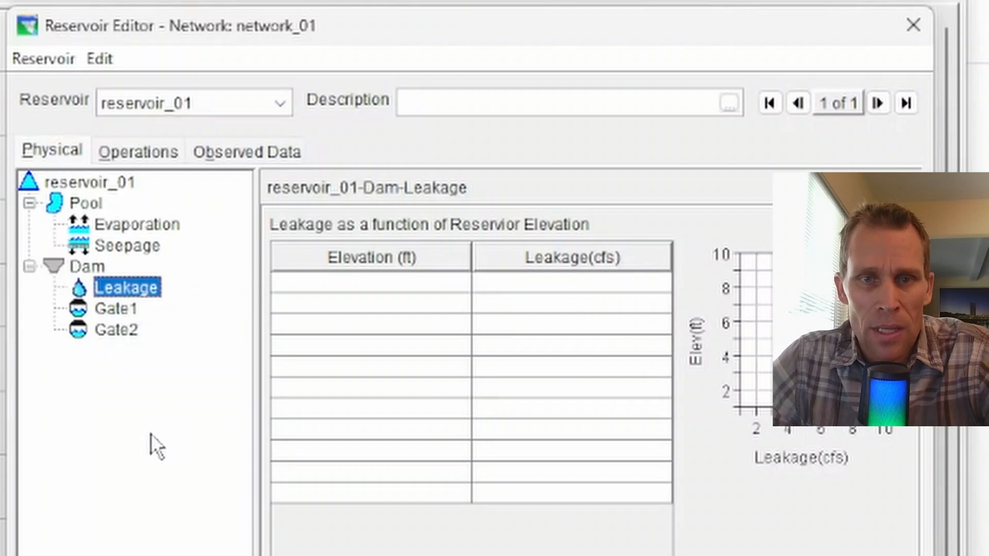
# Step: Enter the dam's first three leakage rows: 4 cfs at 1400 ft, 5 cfs at 1425 ft and 5.6 cfs at 1450 ft
pyautogui.click(334, 280)
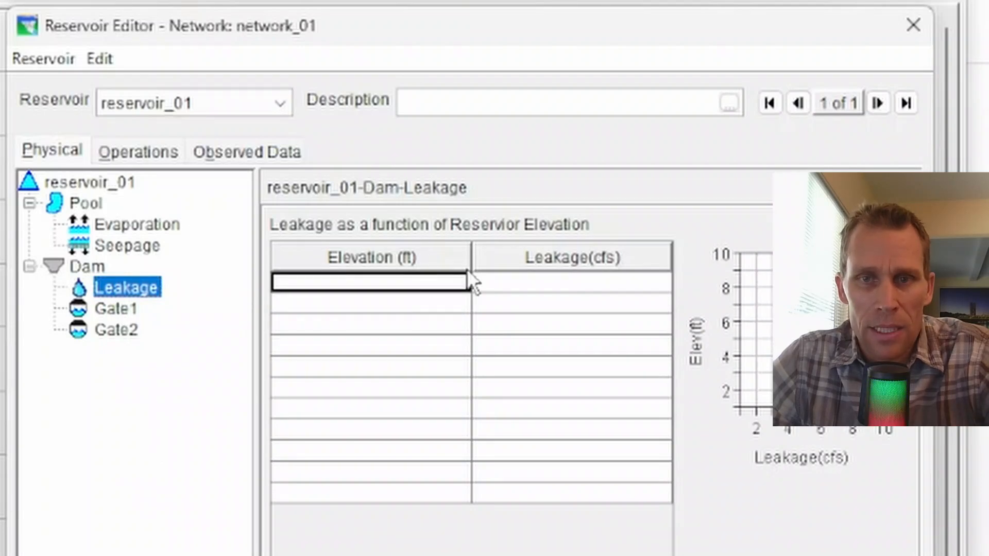
pyautogui.click(570, 283)
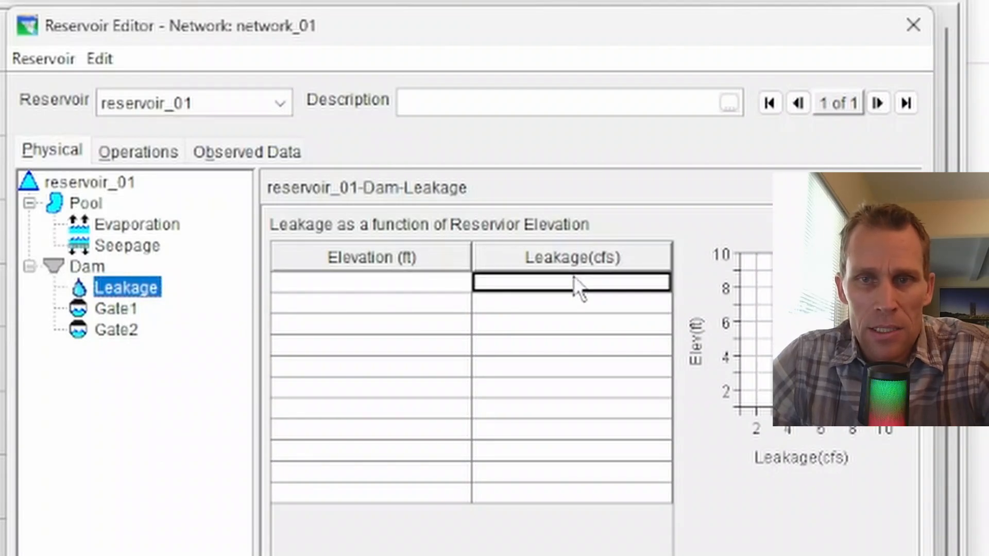
pyautogui.click(394, 284)
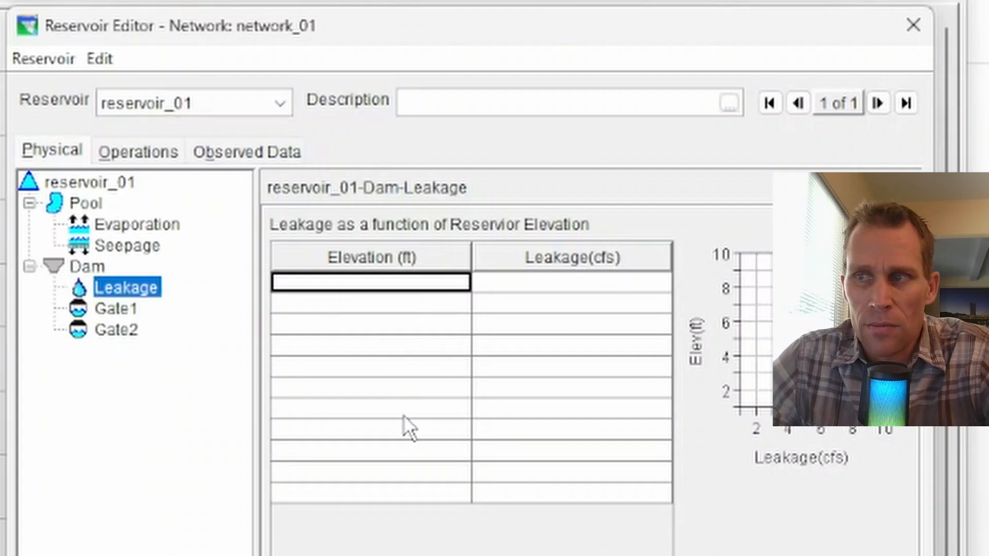
pyautogui.write('1400')
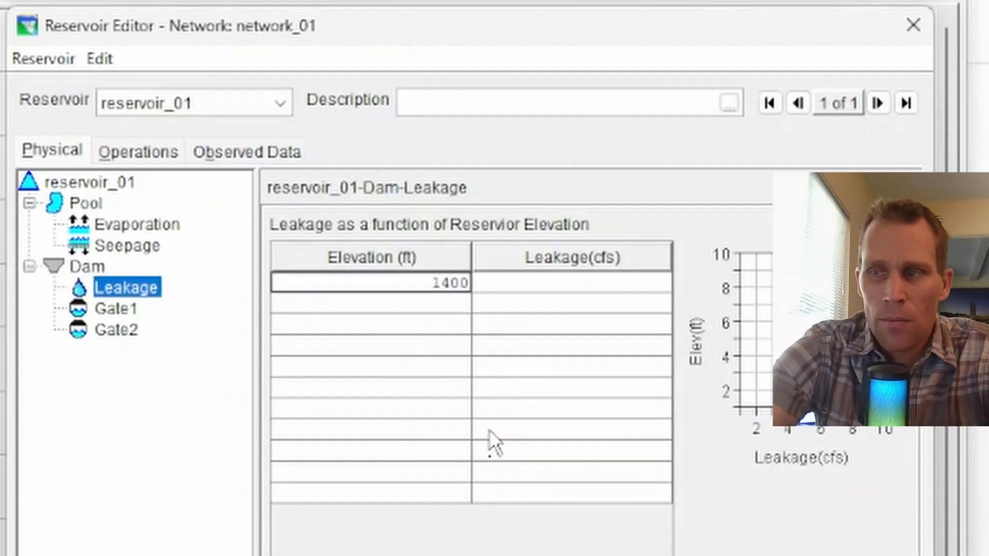
pyautogui.press('Tab')
pyautogui.write('4')
pyautogui.press('Tab')
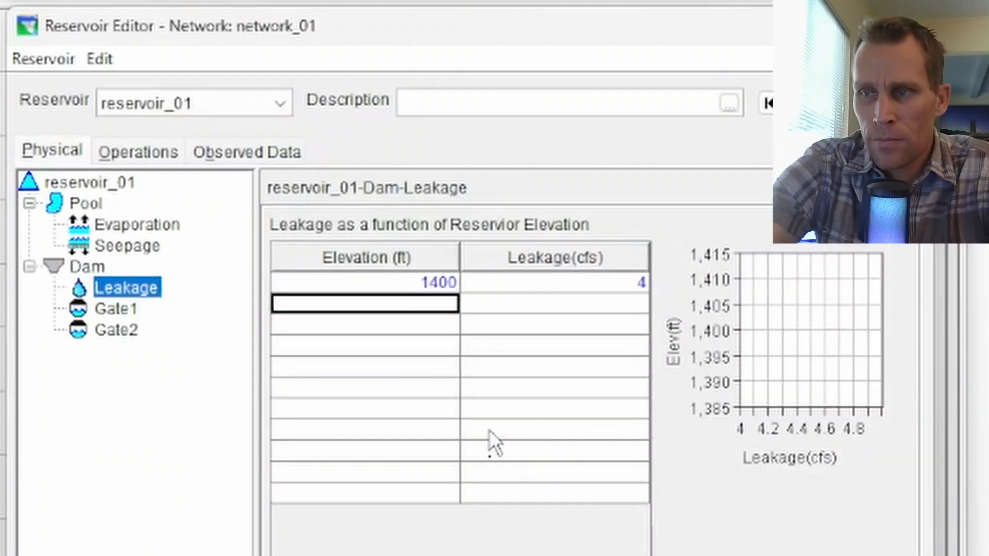
pyautogui.write('1425')
pyautogui.press('Tab')
pyautogui.write('5')
pyautogui.press('Tab')
pyautogui.write('1450')
pyautogui.press('Tab')
pyautogui.write('5.6')
pyautogui.press('Tab')
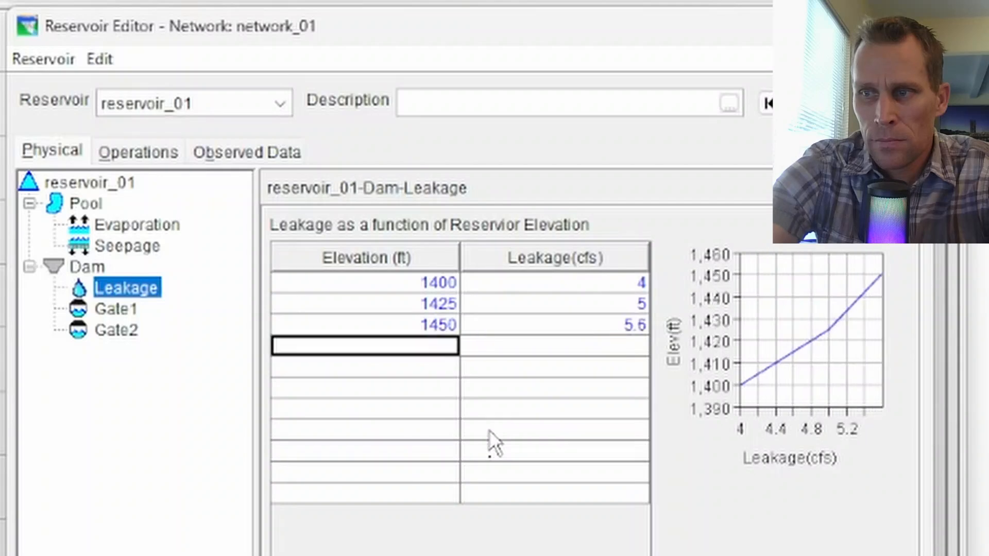
# Step: Complete the leakage table with 6 cfs at 1475 ft and 6.2 cfs at 1500 ft, and apply the reservoir edits
pyautogui.write('1475')
pyautogui.press('Tab')
pyautogui.write('6')
pyautogui.press('Tab')
pyautogui.write('1500')
pyautogui.press('Tab')
pyautogui.write('6.2')
pyautogui.press('Tab')
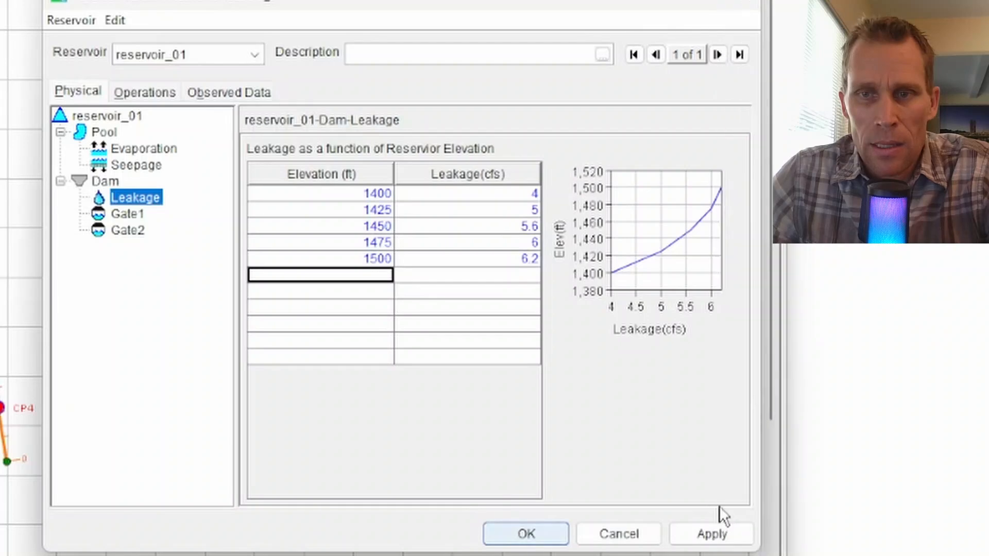
pyautogui.click(717, 539)
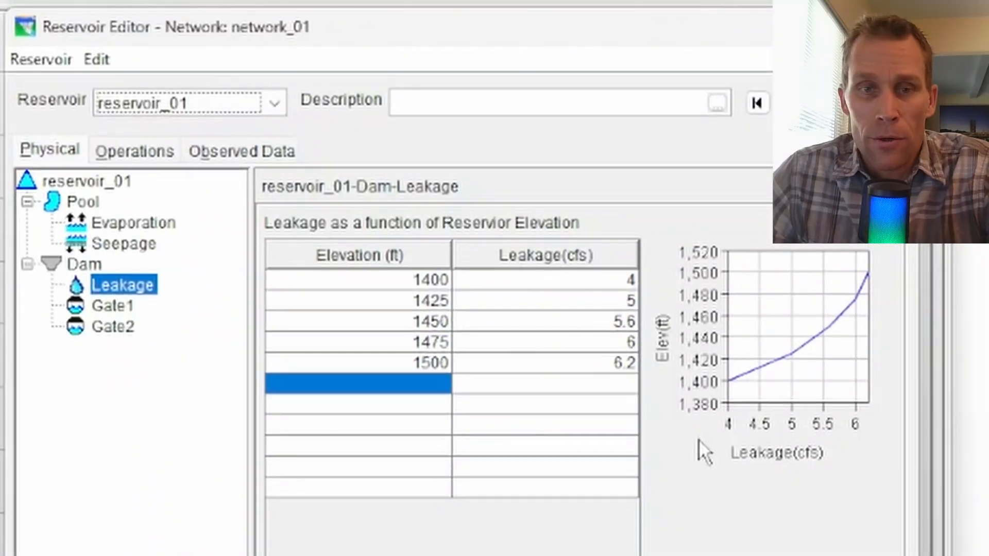
# Step: Add an outlet group to the dam and rename it "Group_A"
pyautogui.rightClick(88, 264)
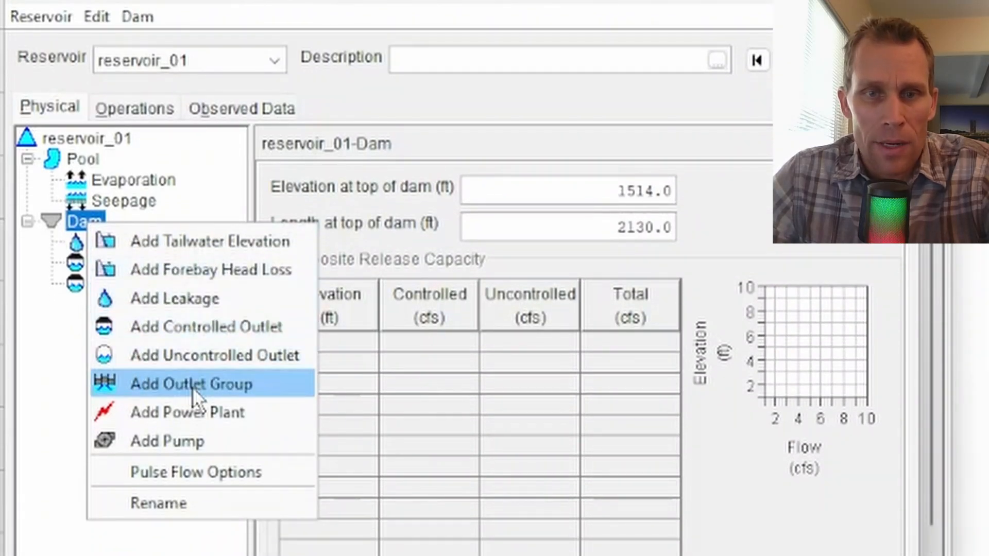
pyautogui.click(192, 387)
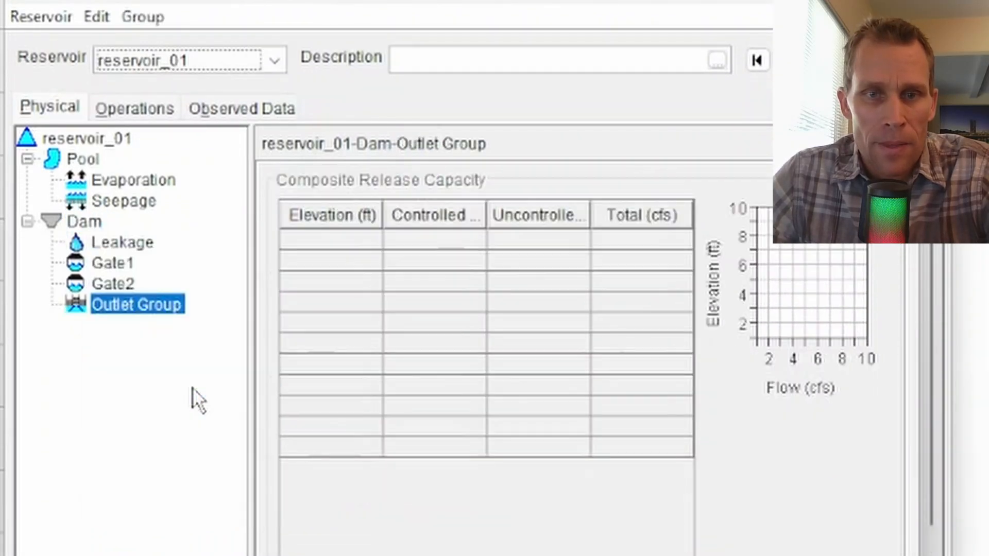
pyautogui.rightClick(134, 302)
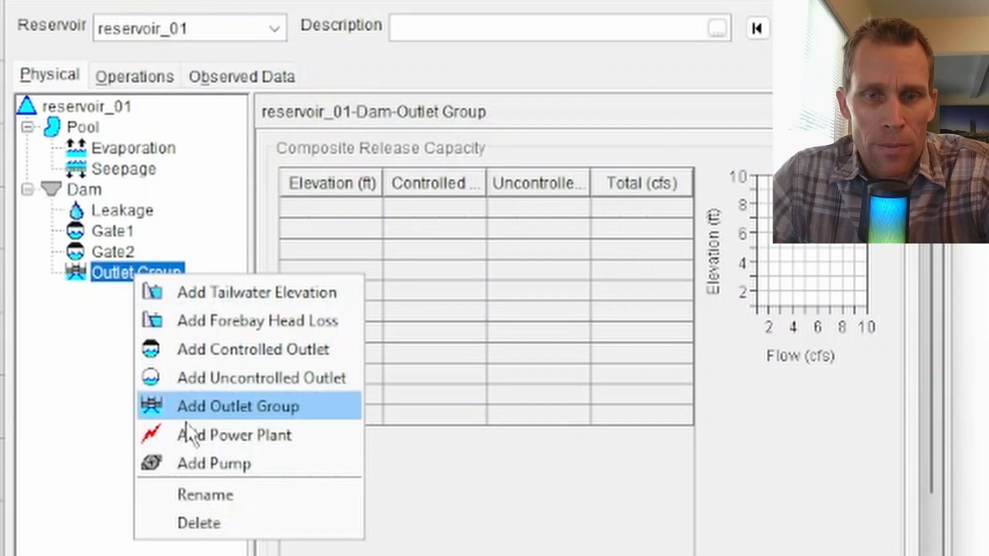
pyautogui.click(208, 493)
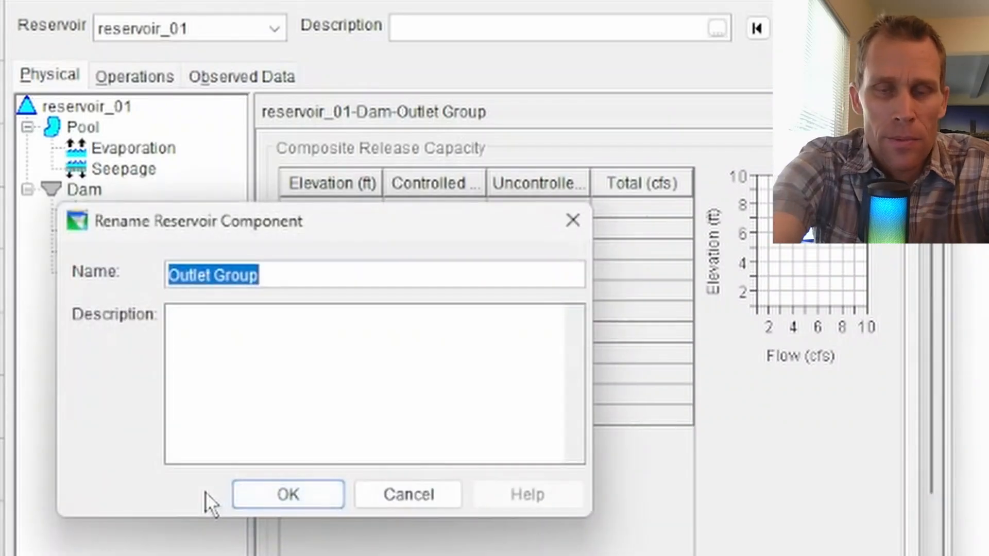
pyautogui.write('Group1')
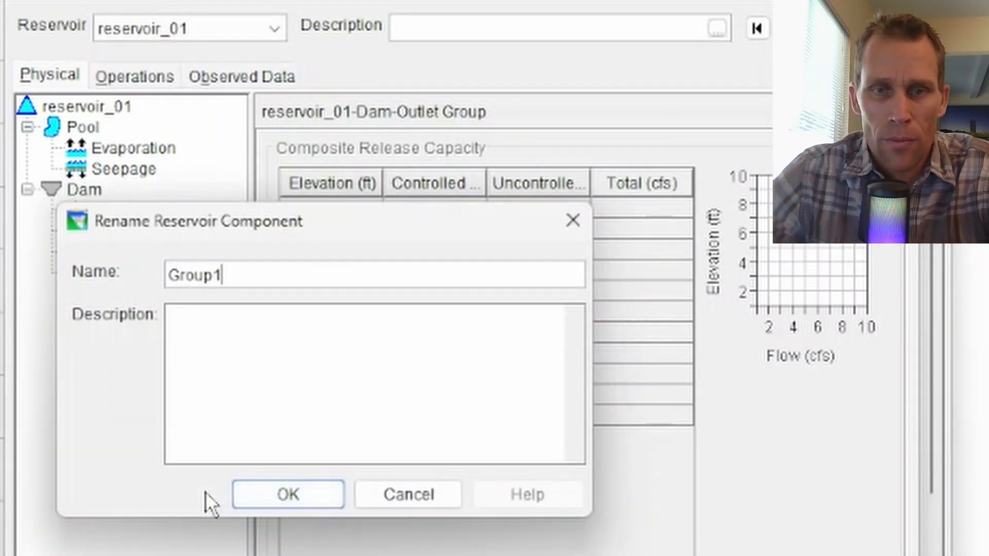
pyautogui.press('BackSpace')
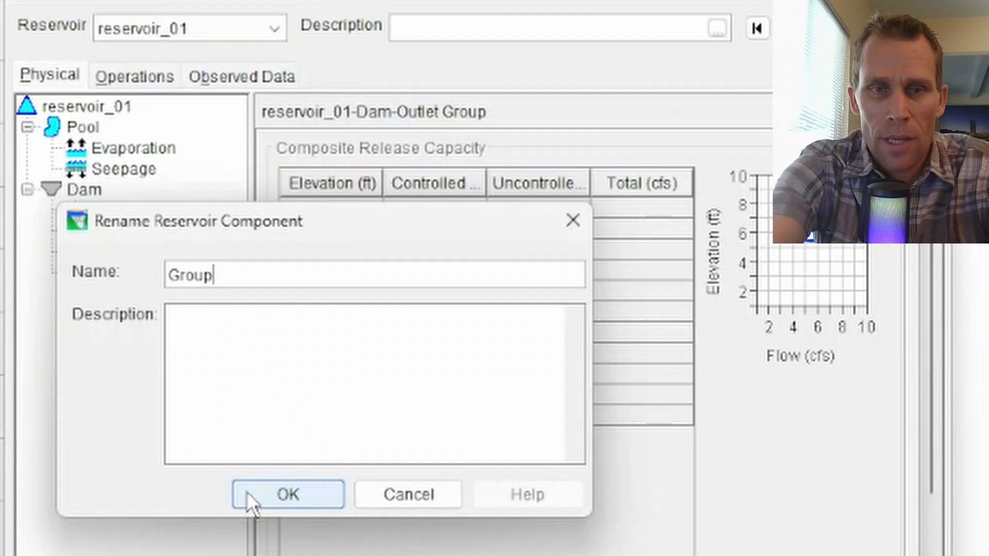
pyautogui.write('_A')
pyautogui.click(246, 491)
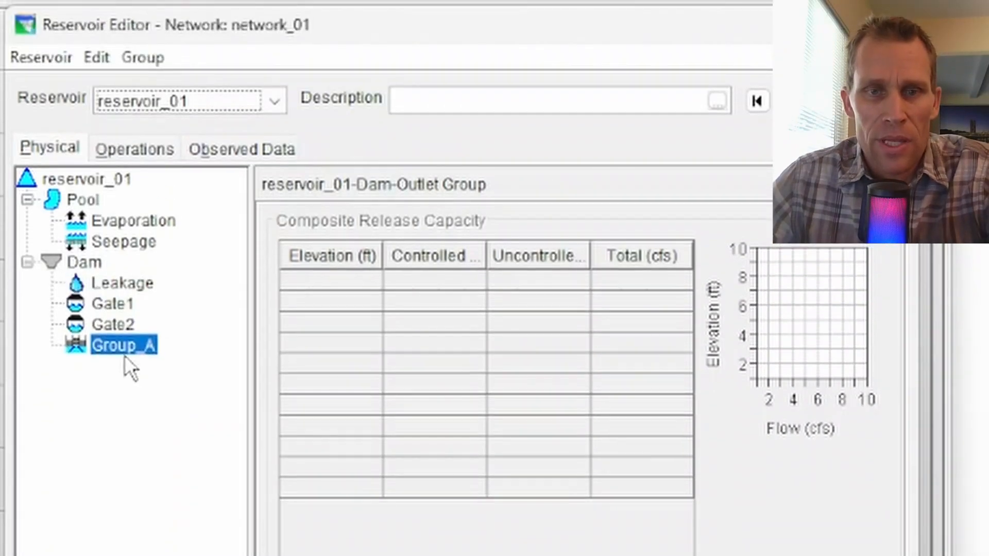
# Step: Add a controlled outlet to Group_A and rename it "Main Gate"
pyautogui.click(140, 58)
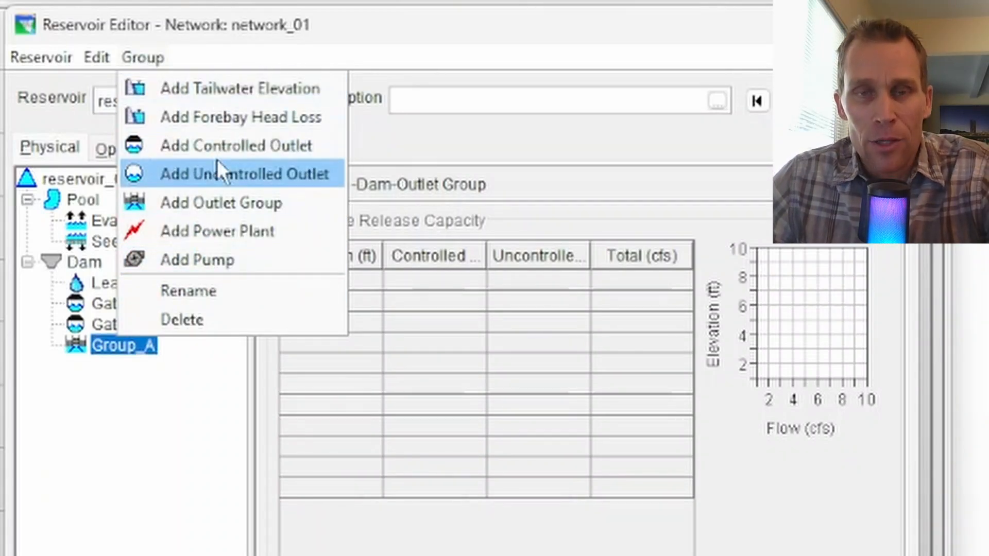
pyautogui.click(138, 371)
pyautogui.rightClick(123, 353)
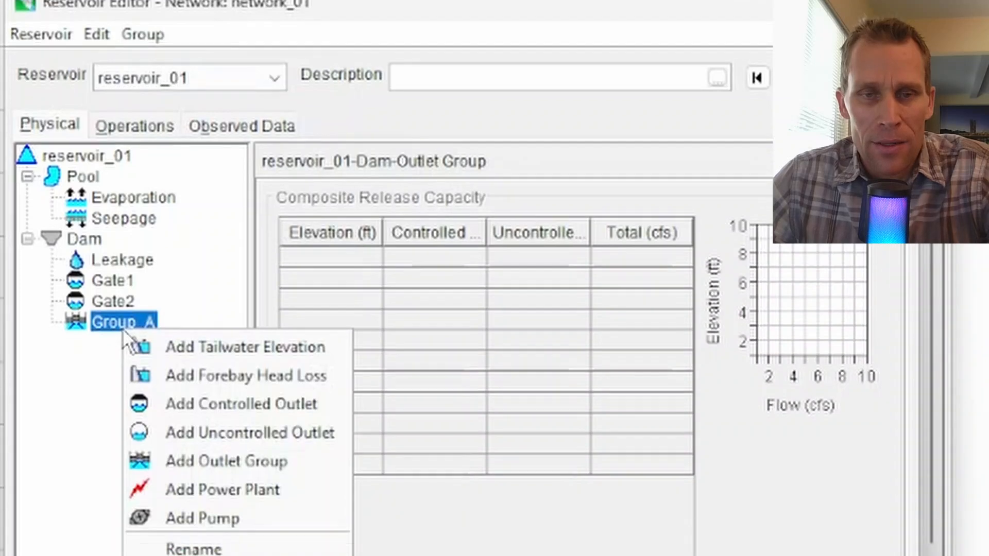
pyautogui.click(212, 353)
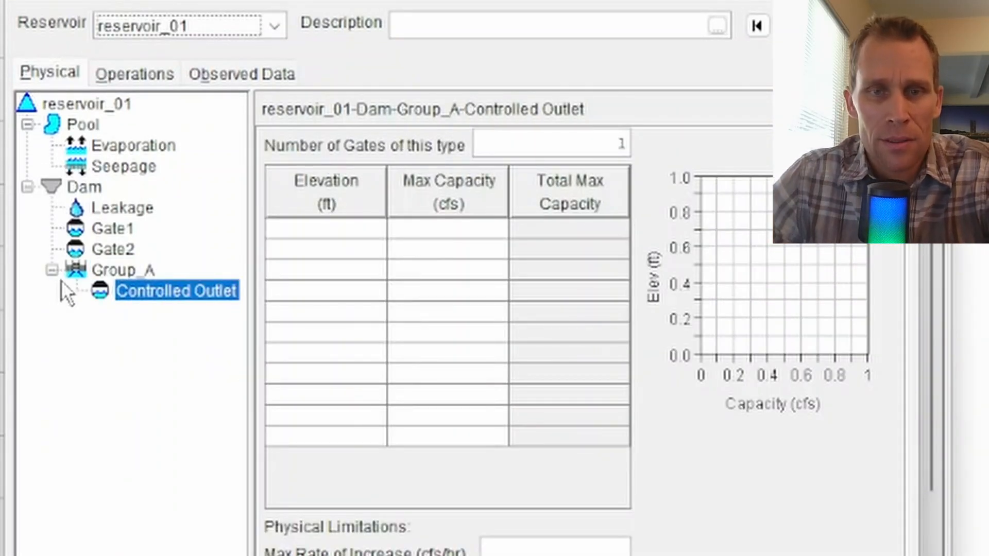
pyautogui.rightClick(142, 303)
pyautogui.click(170, 375)
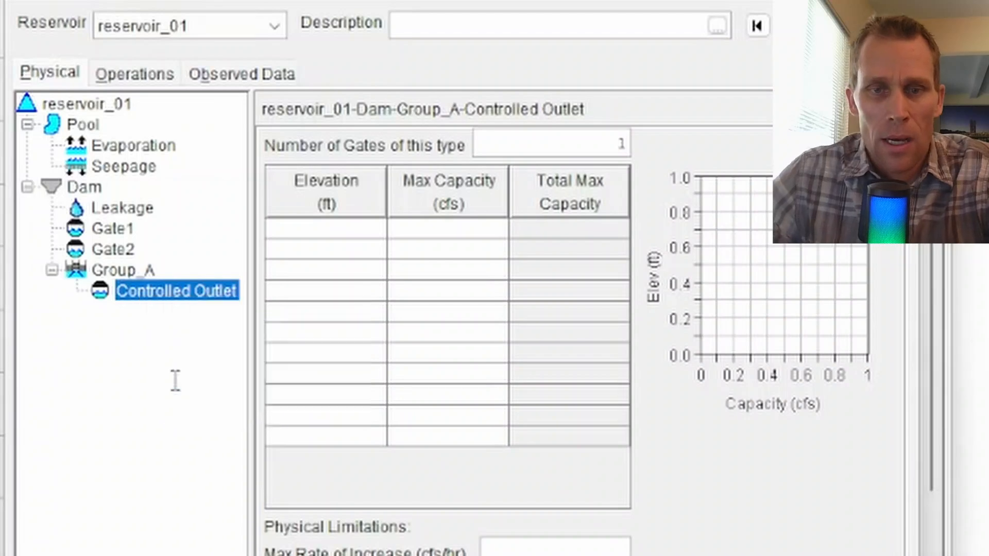
pyautogui.write('Main Gate')
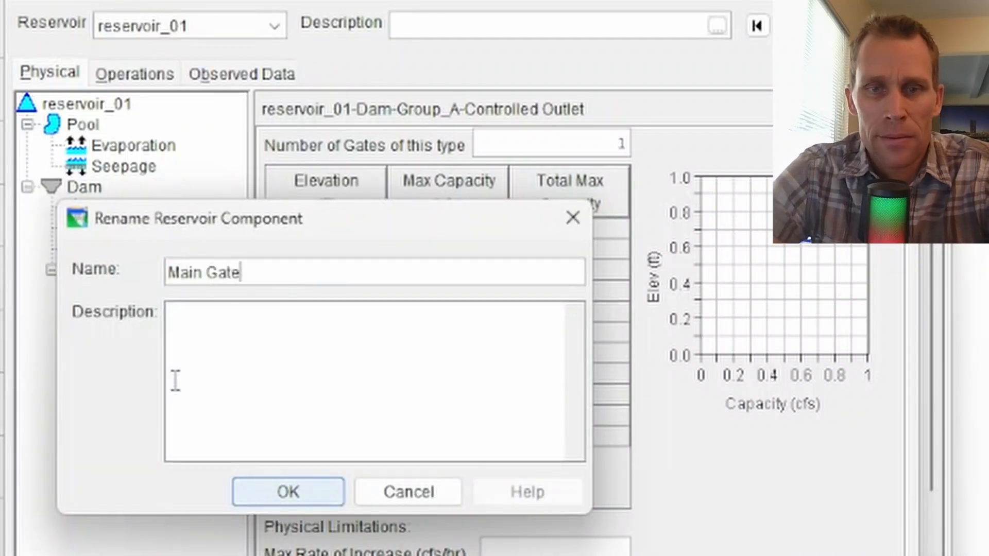
pyautogui.press('Return')
# Step: Add a second controlled outlet to Group_A and rename it "Lower Gate"
pyautogui.rightClick(117, 271)
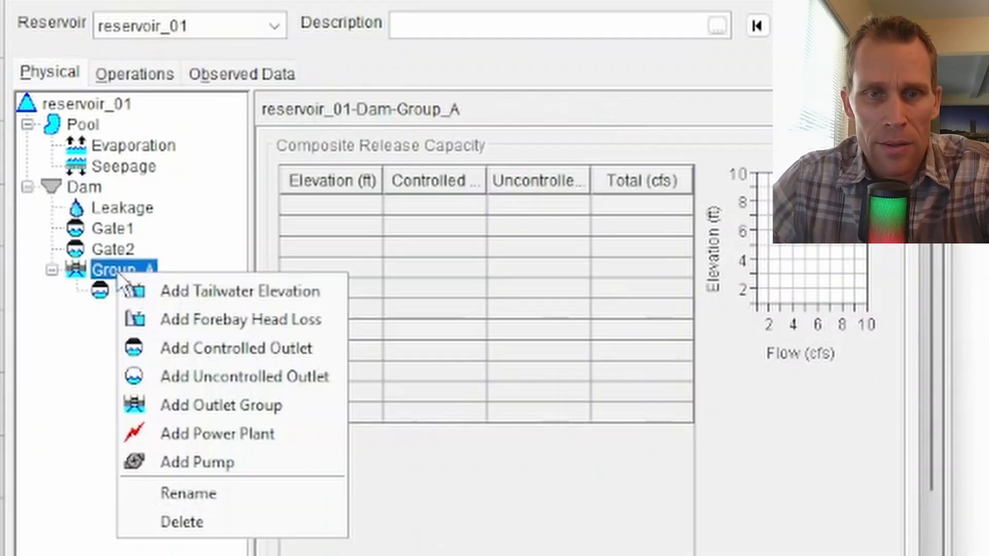
pyautogui.click(206, 346)
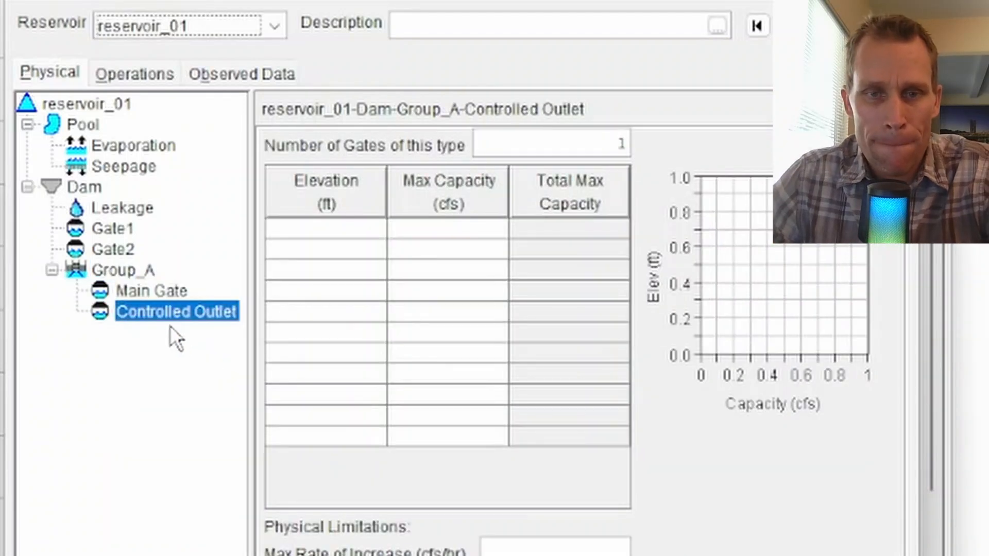
pyautogui.rightClick(171, 311)
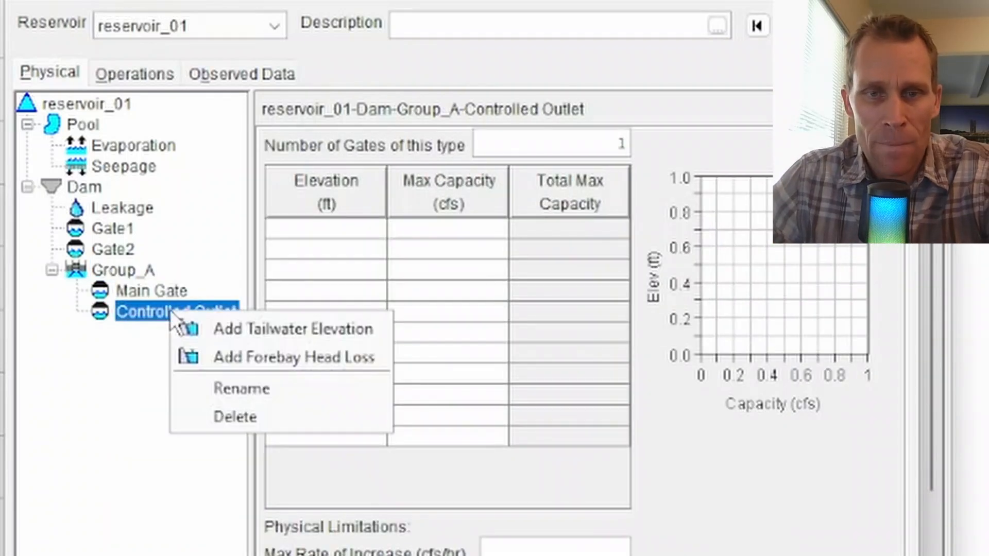
pyautogui.click(242, 394)
pyautogui.write('Lower G')
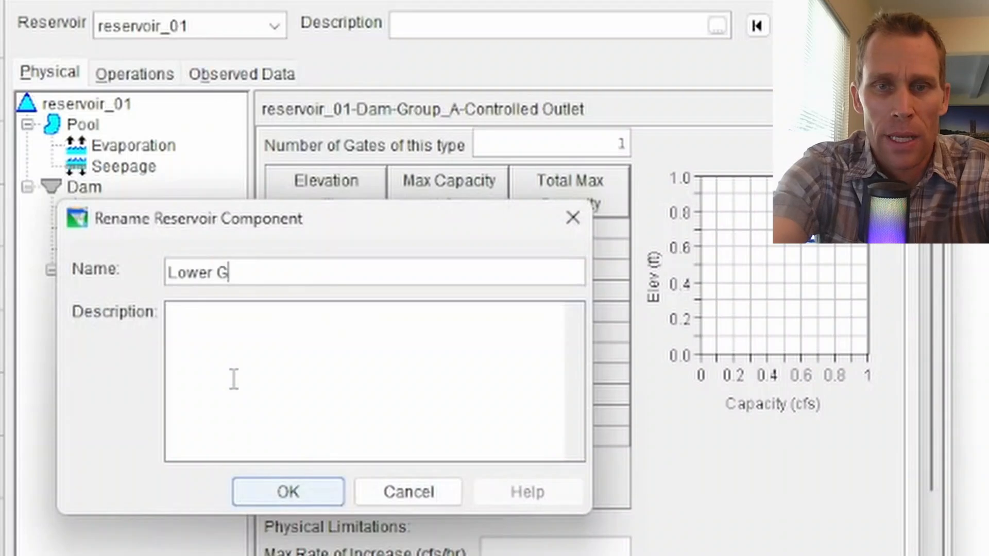
pyautogui.write('ate')
pyautogui.press('Return')
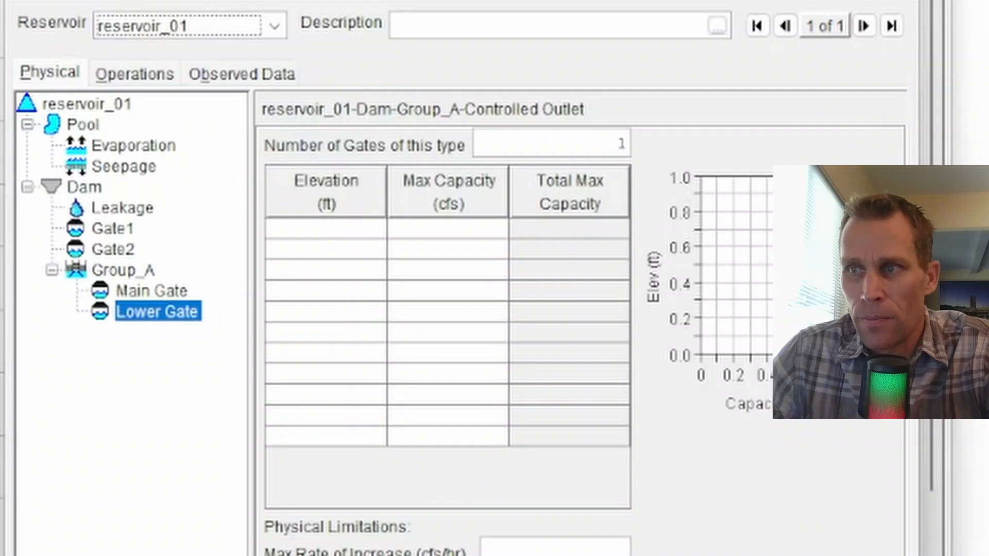
# Step: Add a tailwater elevation to the dam and enable its Constant Elevation, Downstream Control and Rating Curve options
pyautogui.press('Up')
pyautogui.press('Up')
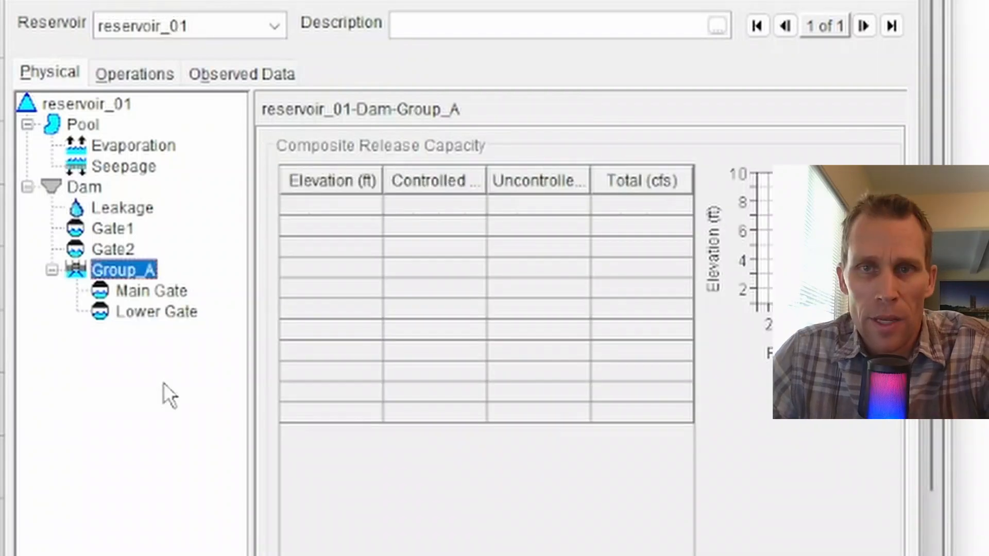
pyautogui.rightClick(94, 190)
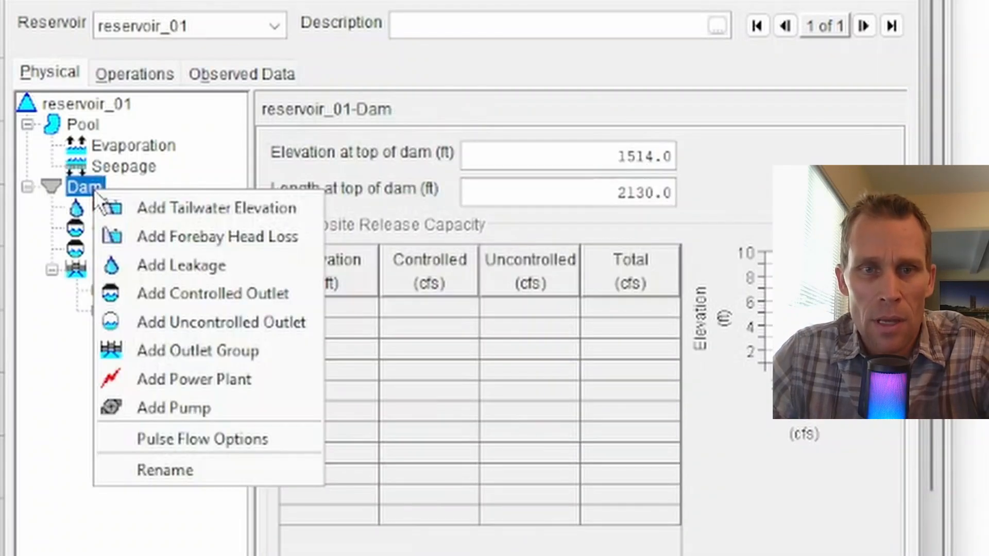
pyautogui.click(204, 208)
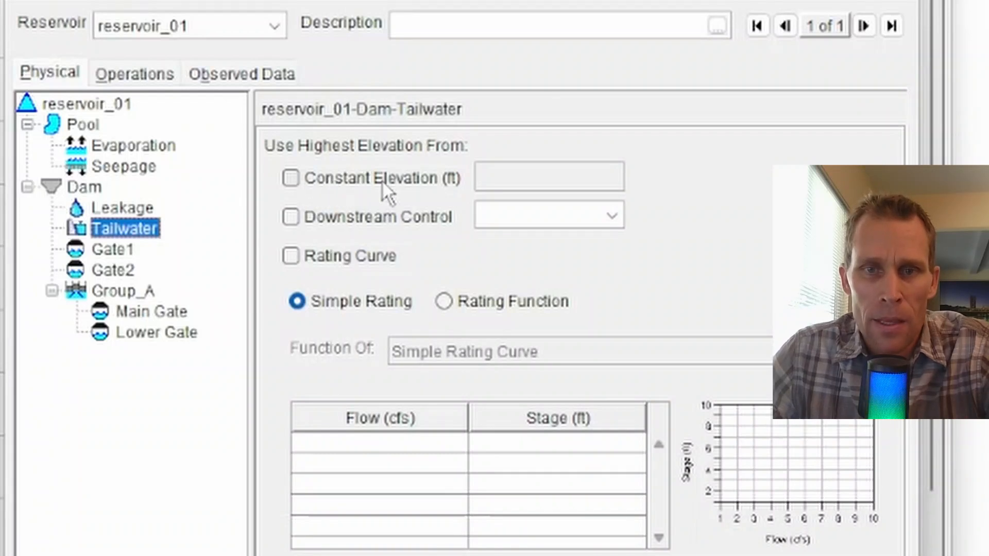
pyautogui.click(292, 178)
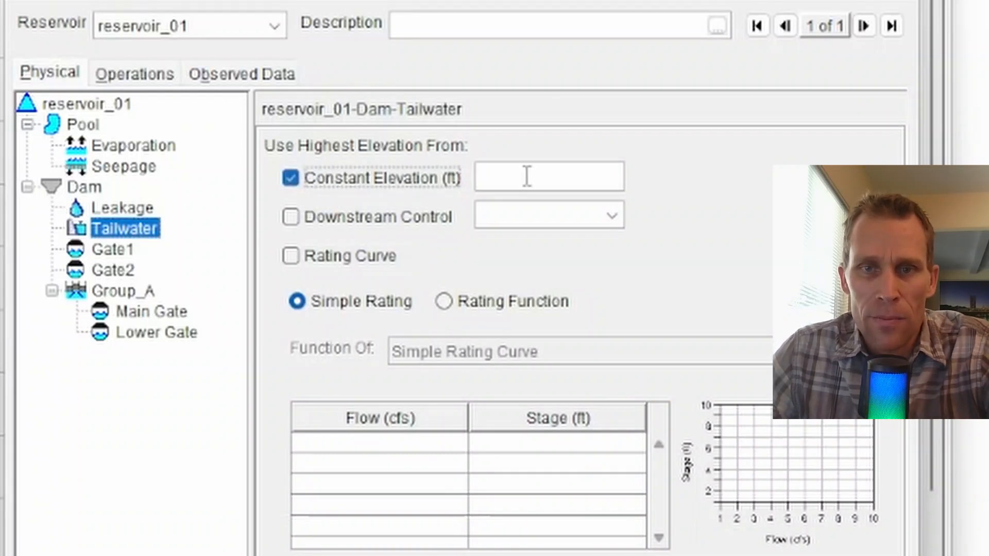
pyautogui.click(288, 218)
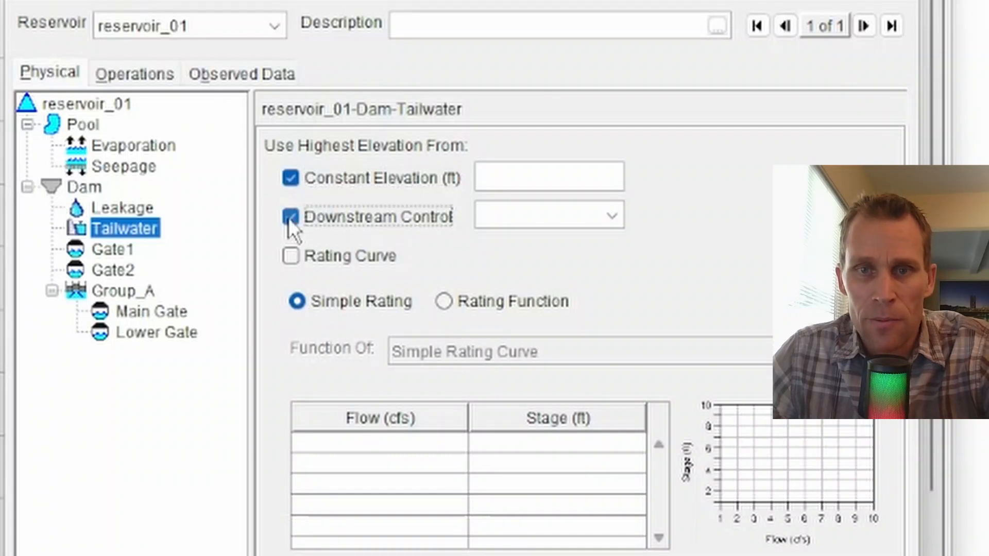
pyautogui.click(291, 257)
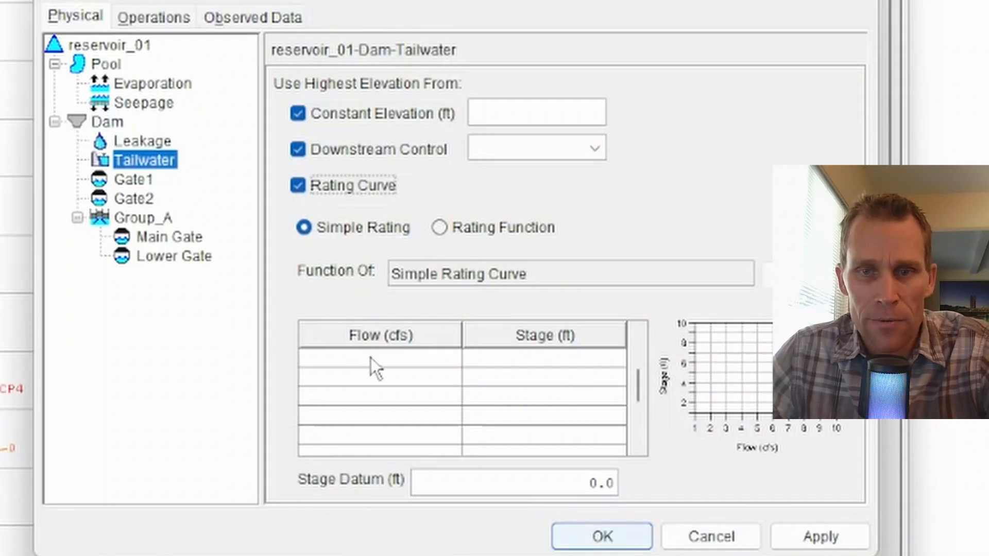
# Step: Try the Rating Function option and examine the variable types available for defining the dam's tailwater elevation
pyautogui.scroll(-1, 464, 387)
pyautogui.scroll(-2, 542, 341)
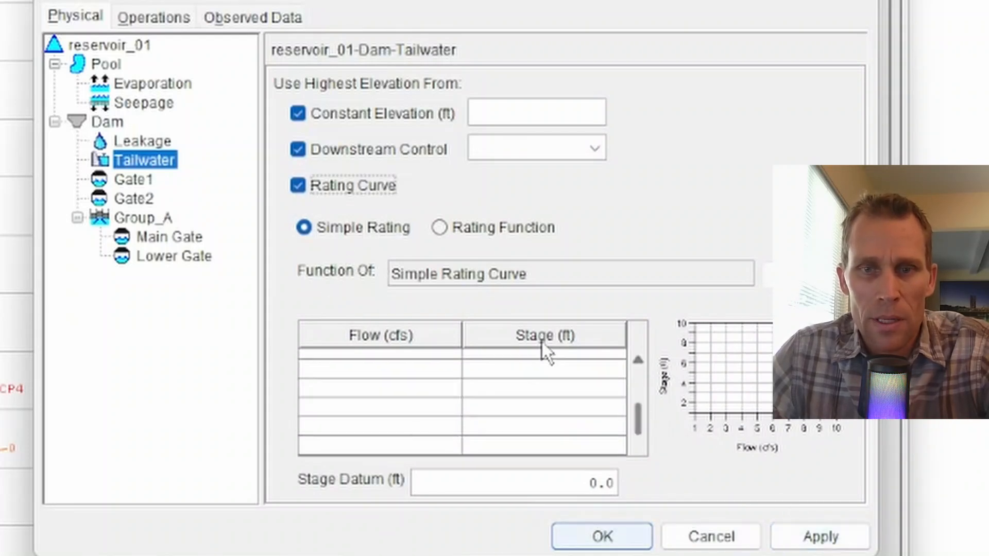
pyautogui.scroll(2, 543, 341)
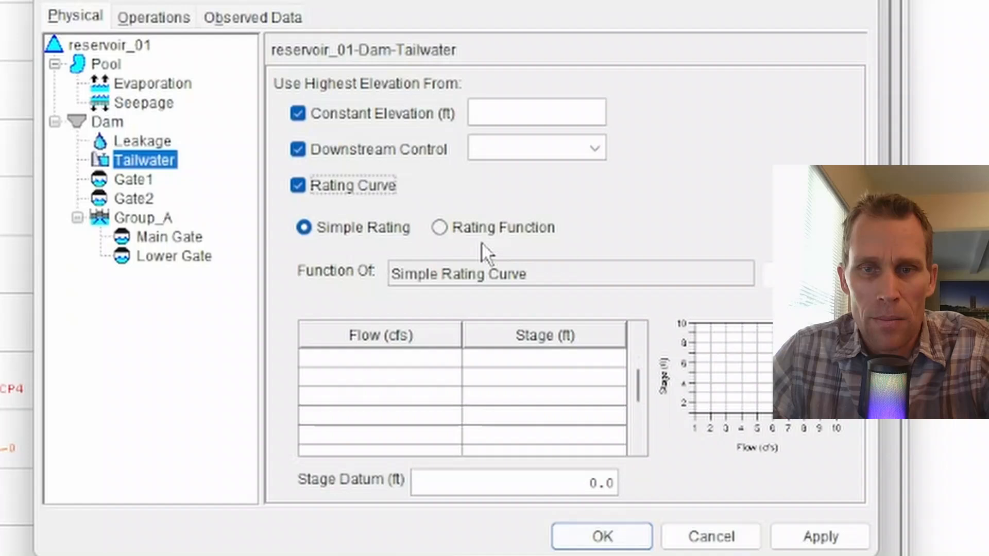
pyautogui.click(439, 227)
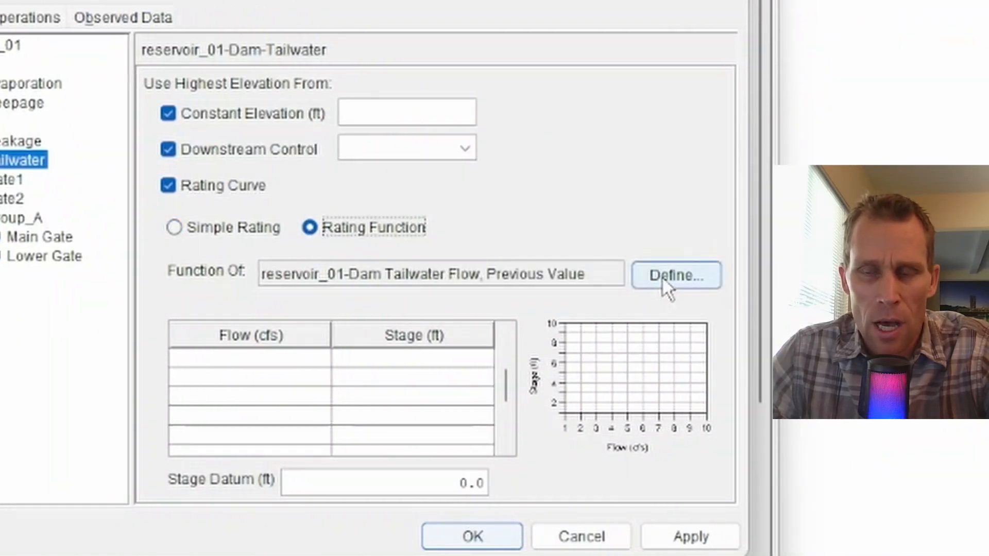
pyautogui.click(669, 278)
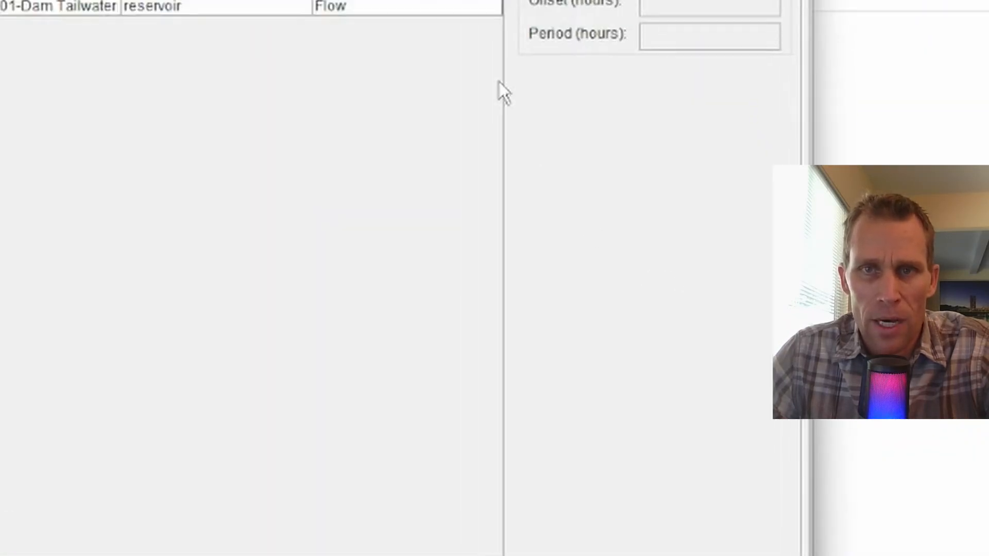
pyautogui.click(487, 63)
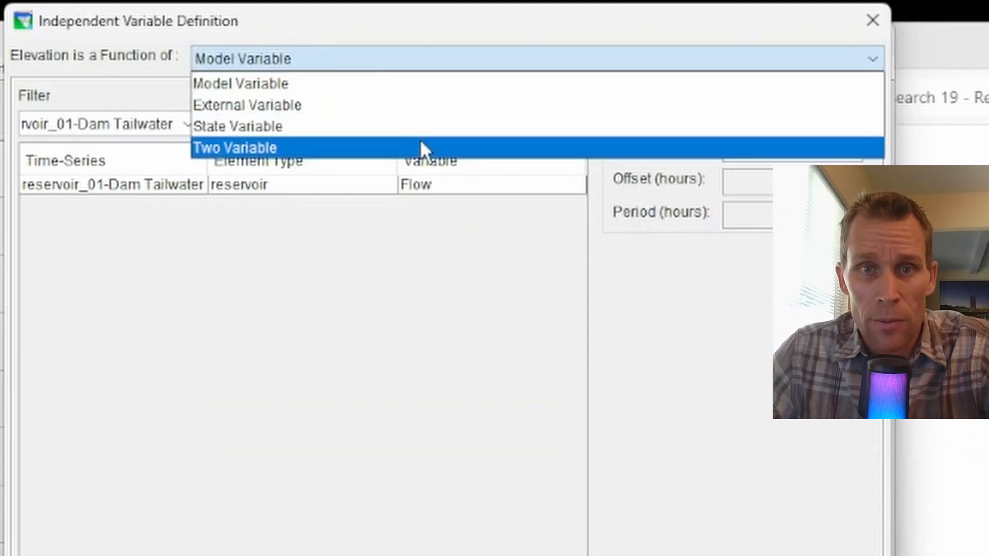
pyautogui.click(502, 307)
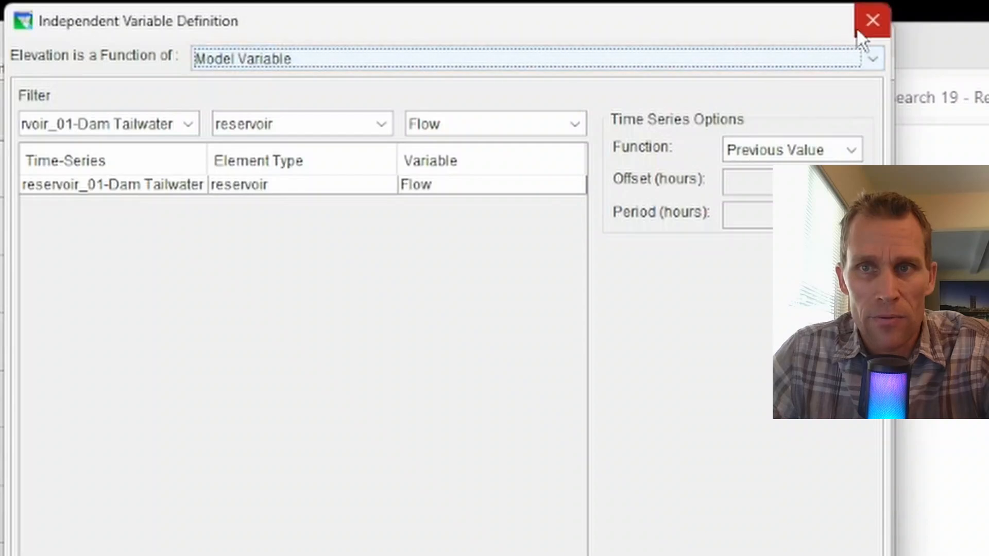
pyautogui.click(873, 20)
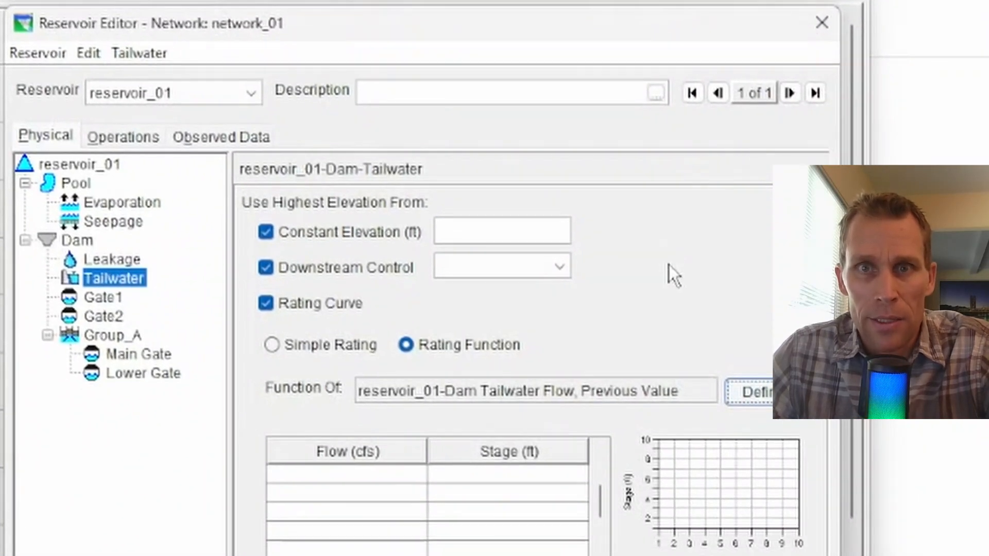
pyautogui.click(370, 477)
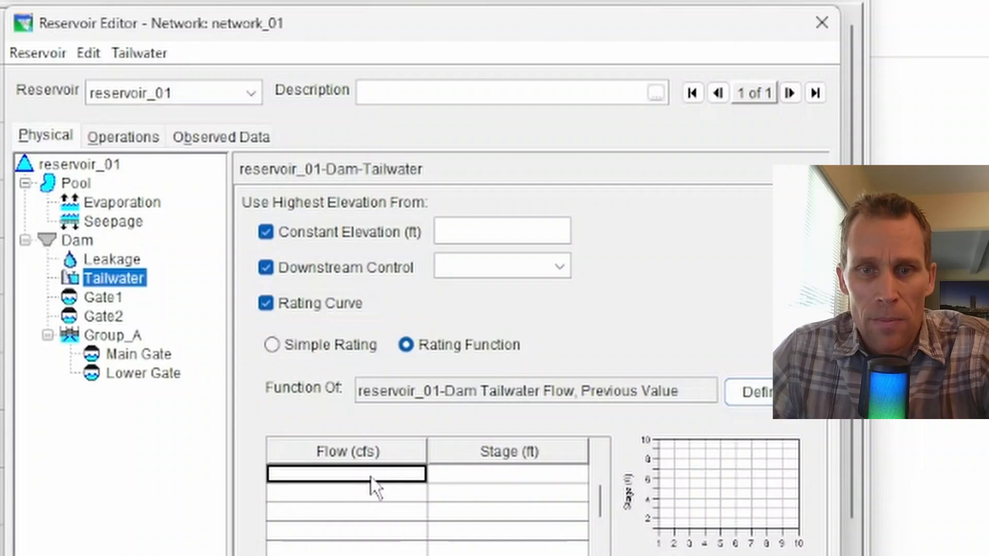
pyautogui.click(271, 345)
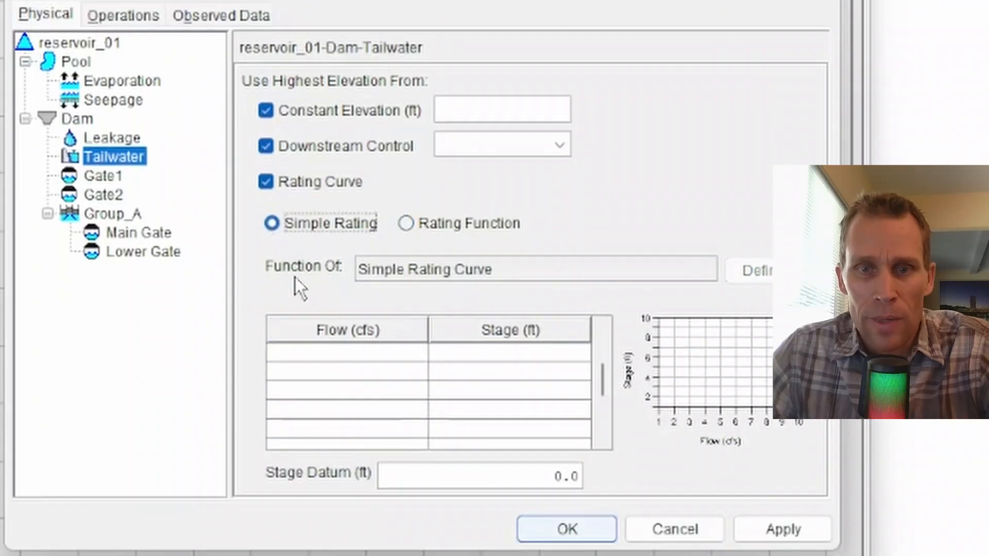
# Step: Paste the copied flow-stage data into the dam tailwater's simple rating table, starting at the first row, and apply the edits
pyautogui.click(327, 351)
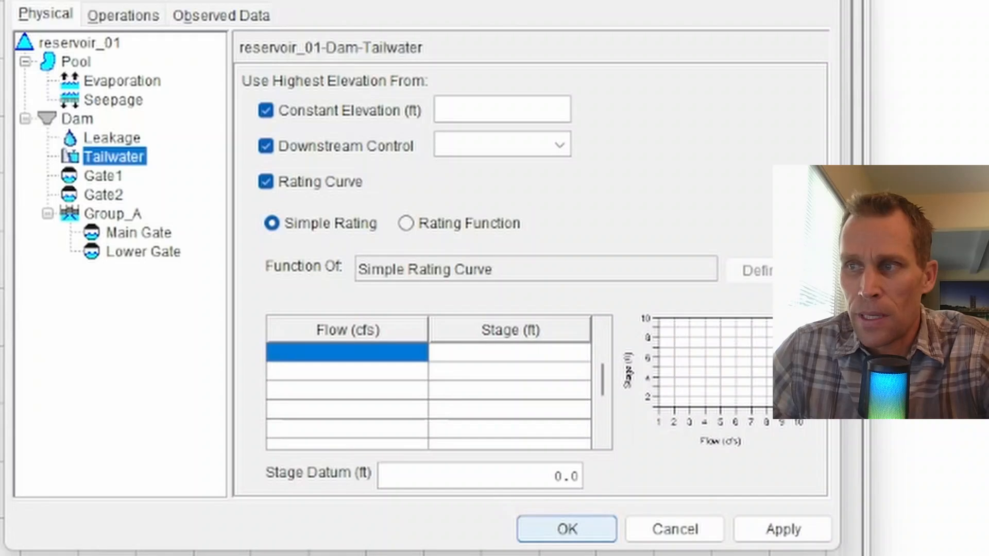
pyautogui.click(323, 356)
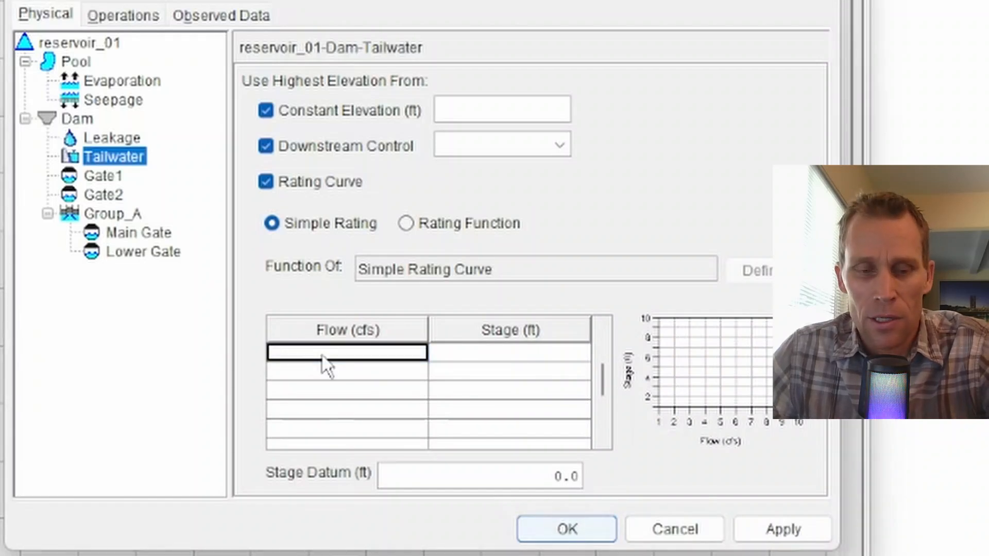
pyautogui.hotkey('ctrl', 'v')
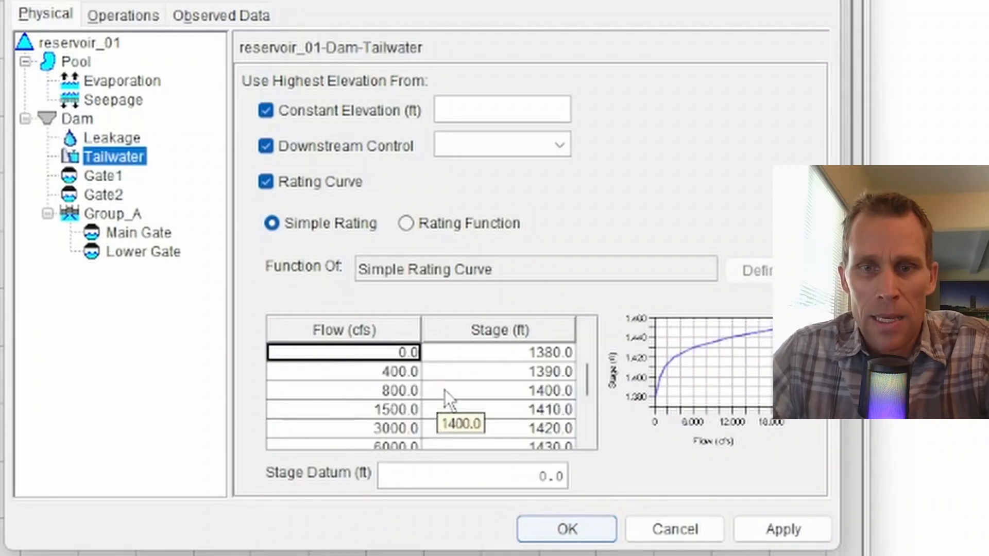
pyautogui.click(757, 522)
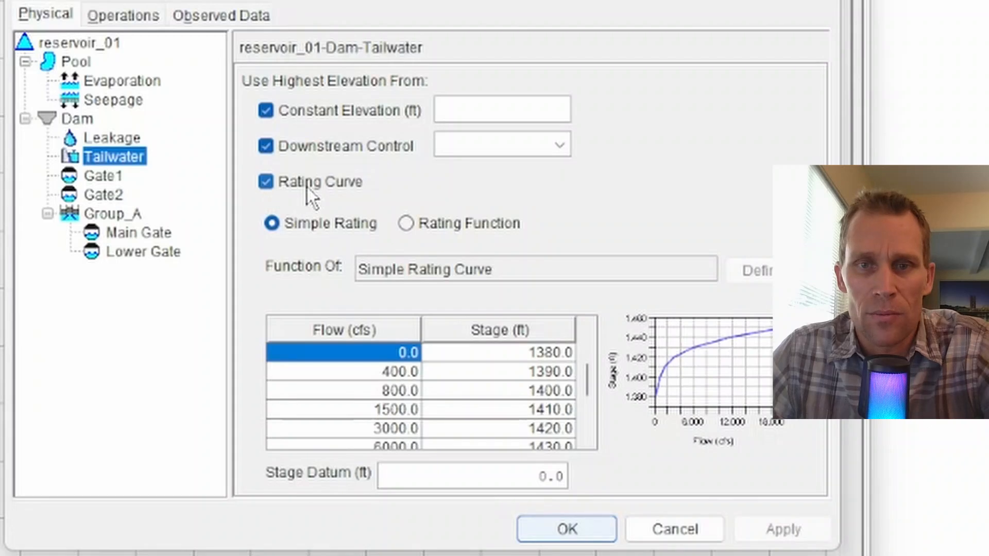
# Step: Set the dam tailwater's constant elevation to 1400 ft
pyautogui.click(451, 108)
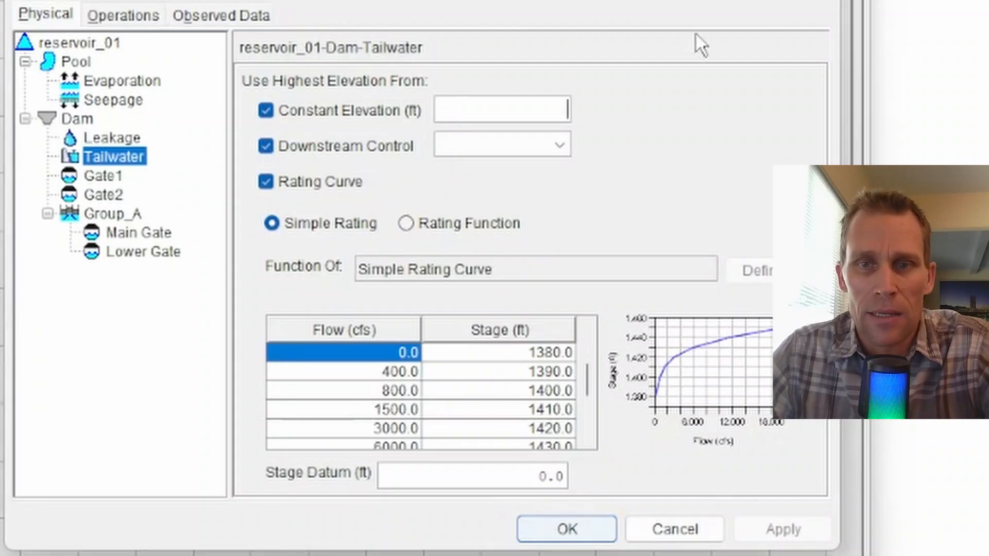
pyautogui.write('1400')
pyautogui.press('Tab')
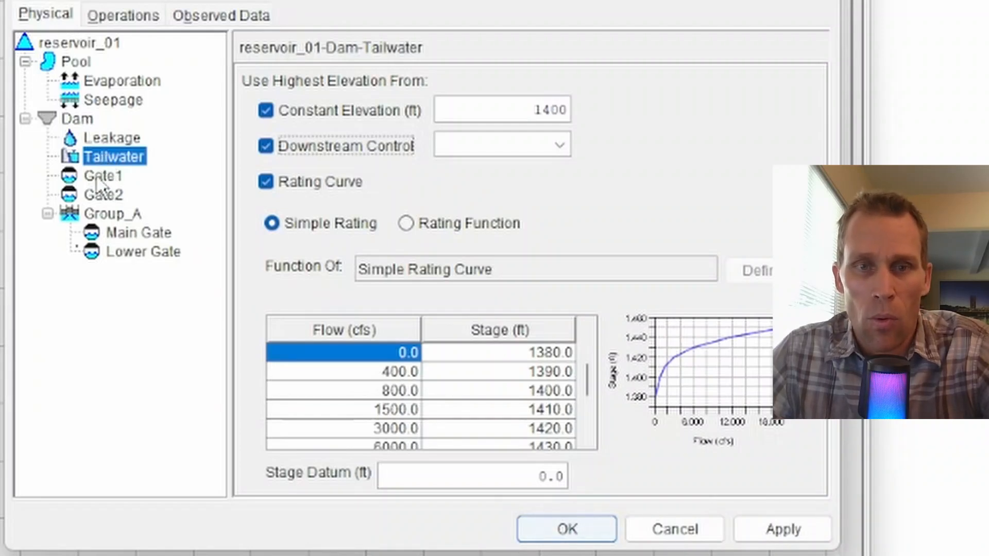
# Step: Add a power plant and a pump to the dam
pyautogui.rightClick(86, 122)
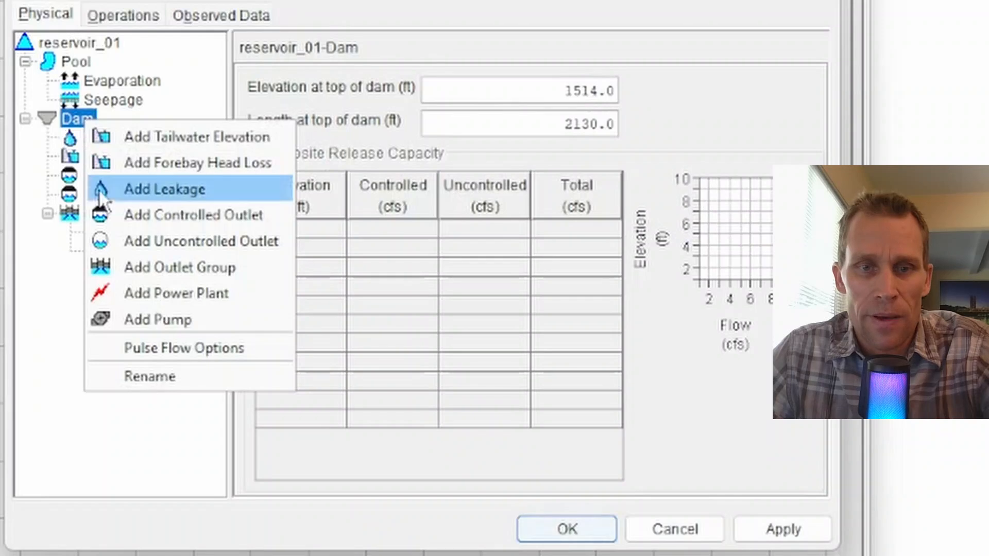
pyautogui.click(150, 283)
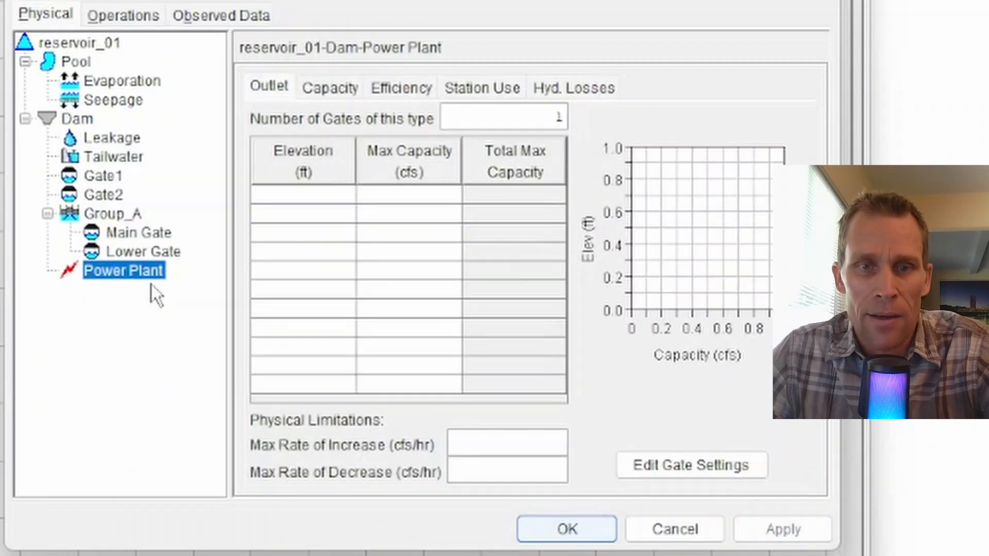
pyautogui.rightClick(77, 122)
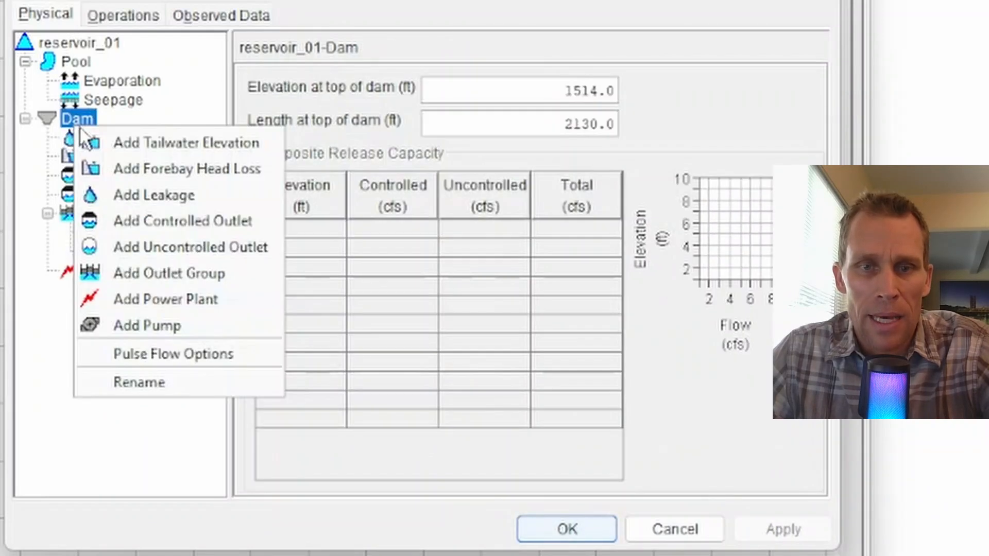
pyautogui.click(131, 324)
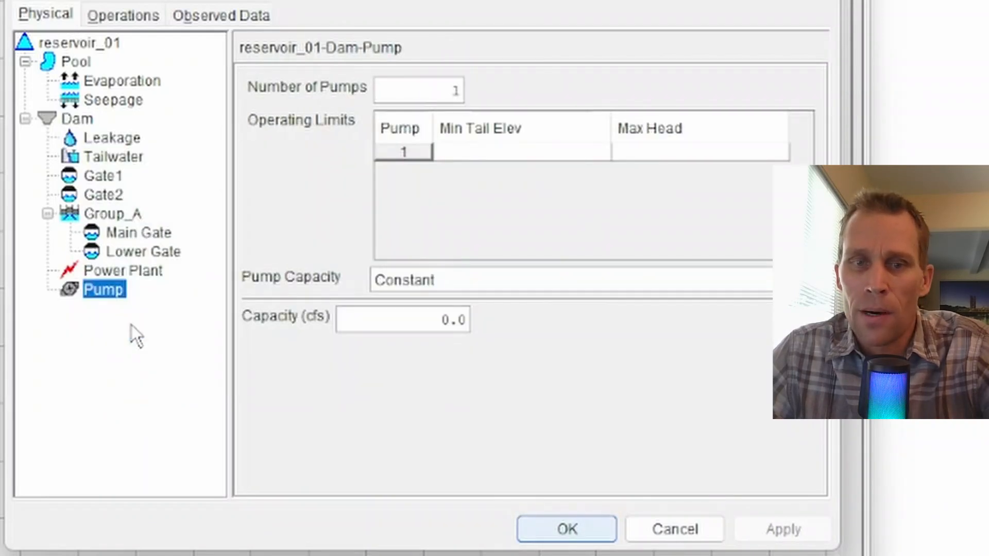
# Step: Add a tailwater elevation to the pump and give it a constant elevation of 1410 ft
pyautogui.rightClick(105, 291)
pyautogui.click(157, 307)
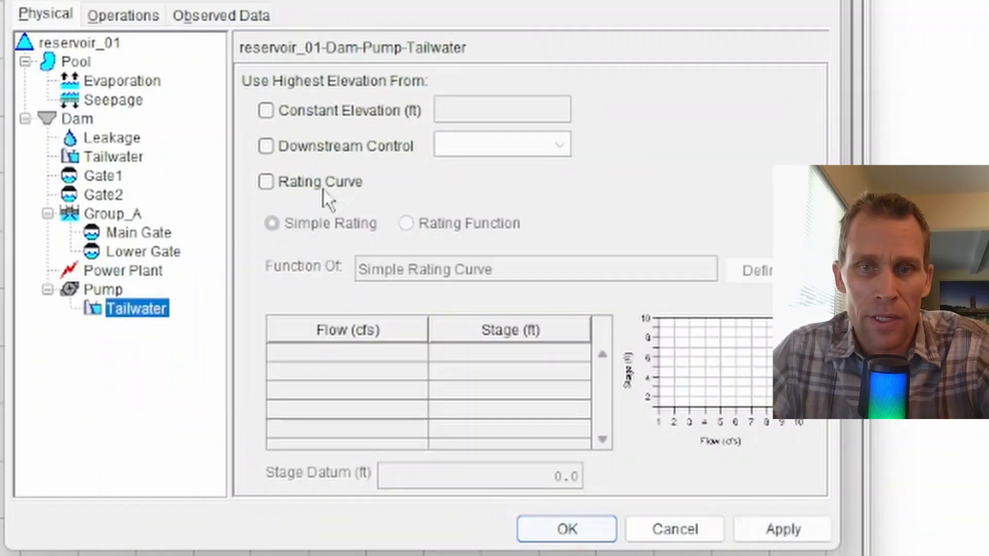
pyautogui.click(266, 110)
pyautogui.click(512, 108)
pyautogui.write('1')
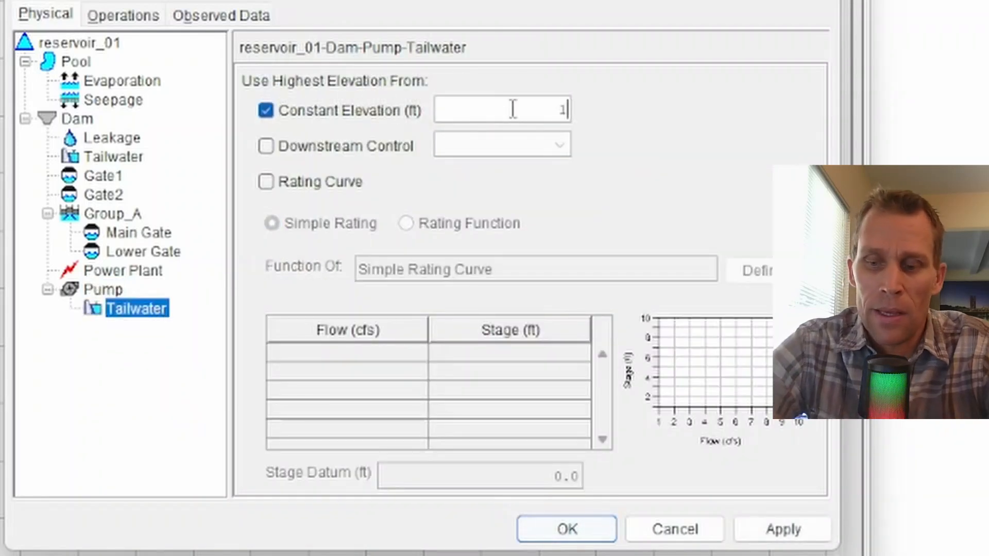
pyautogui.write('410')
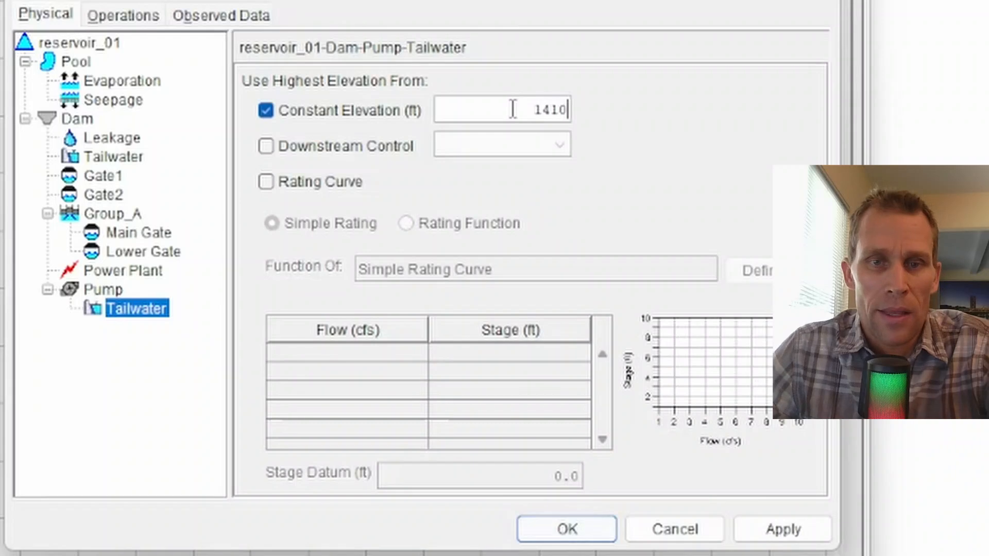
# Step: Compare the dam's tailwater settings with those of the pump's own tailwater
pyautogui.click(120, 155)
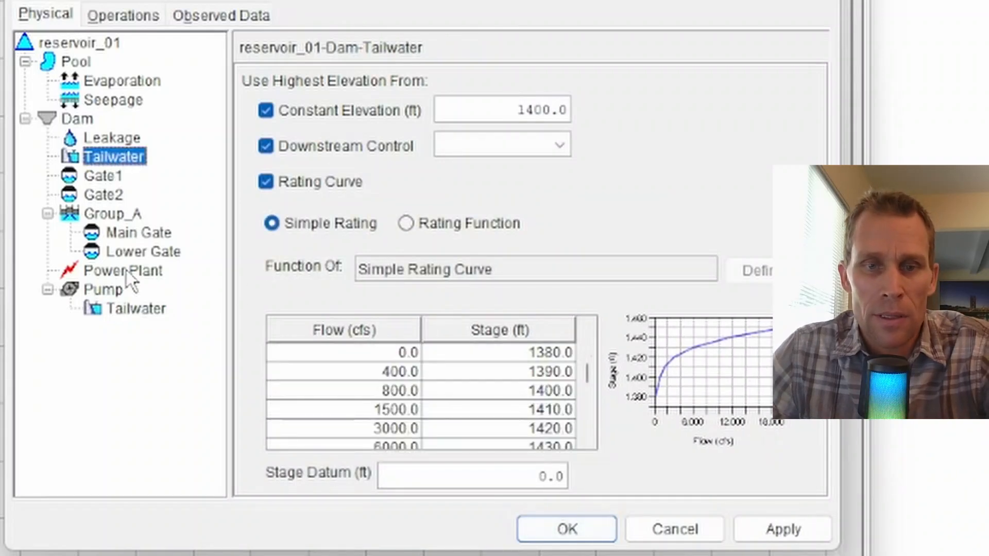
pyautogui.click(105, 291)
pyautogui.click(125, 314)
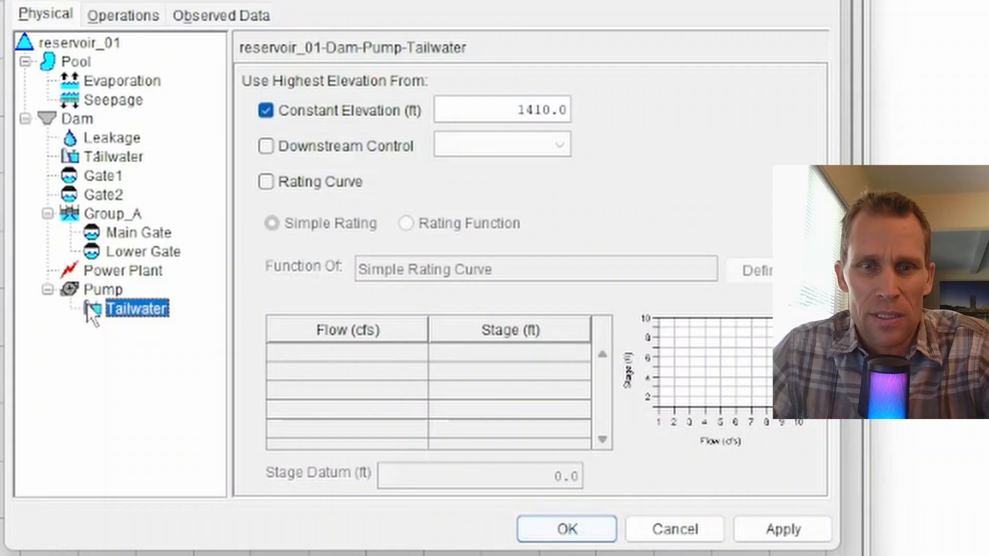
pyautogui.click(114, 157)
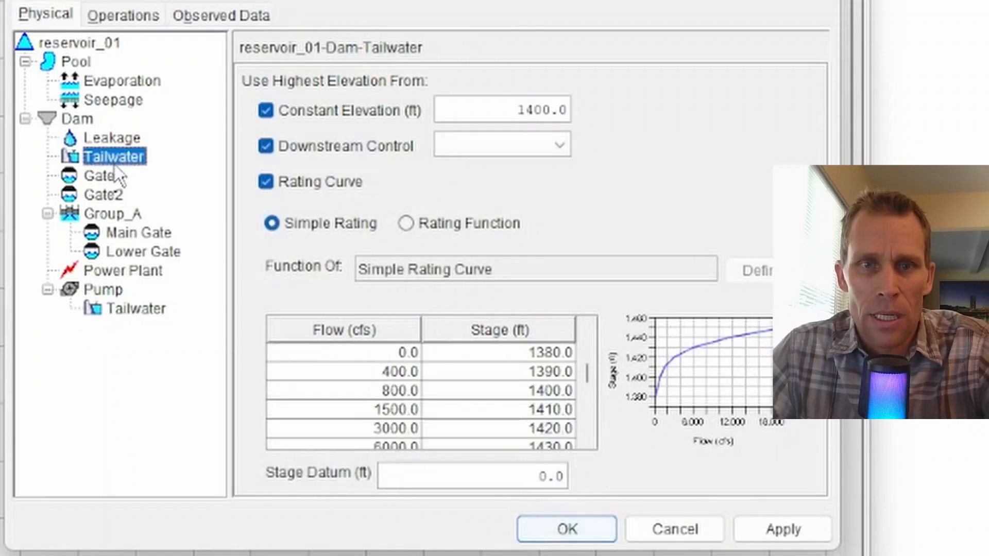
# Step: Add a forebay head loss to the dam
pyautogui.rightClick(89, 121)
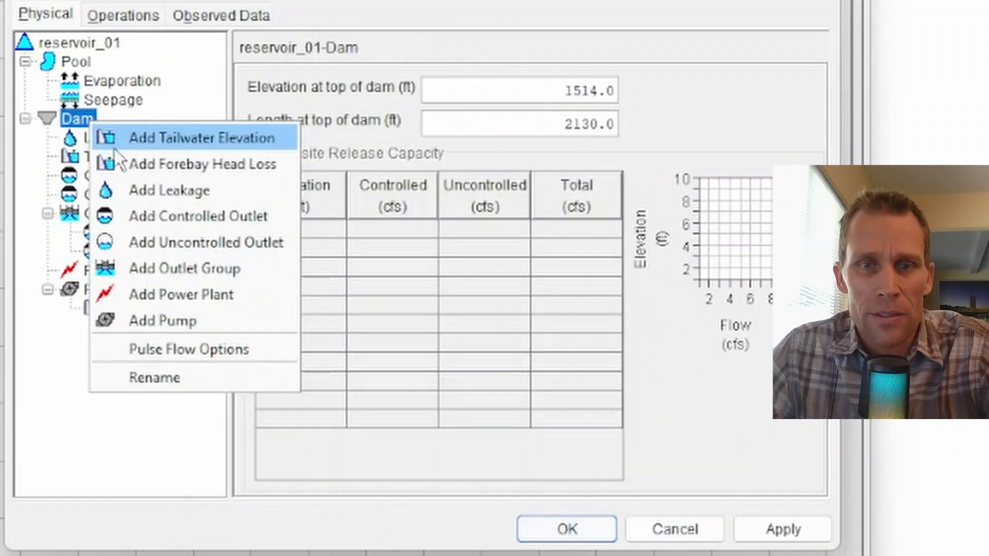
pyautogui.click(165, 165)
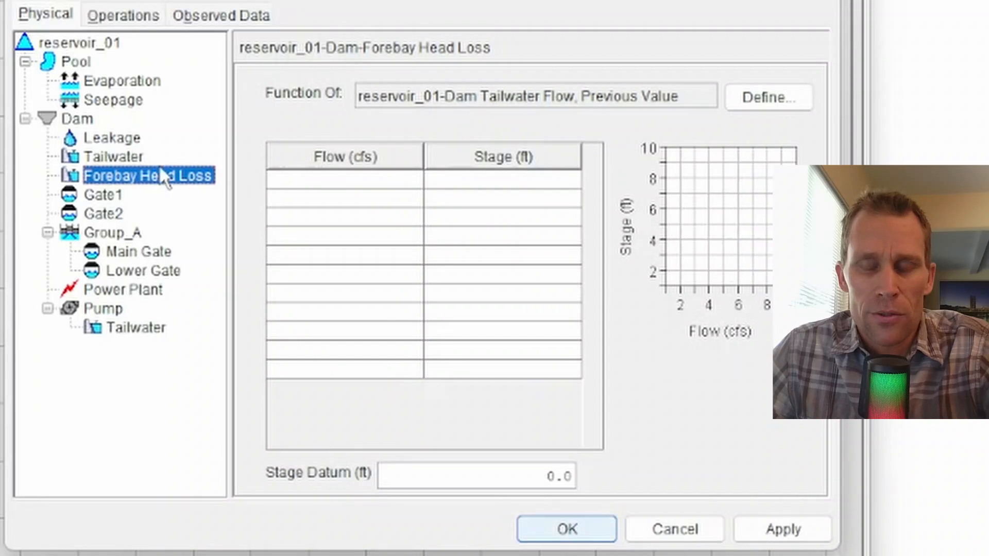